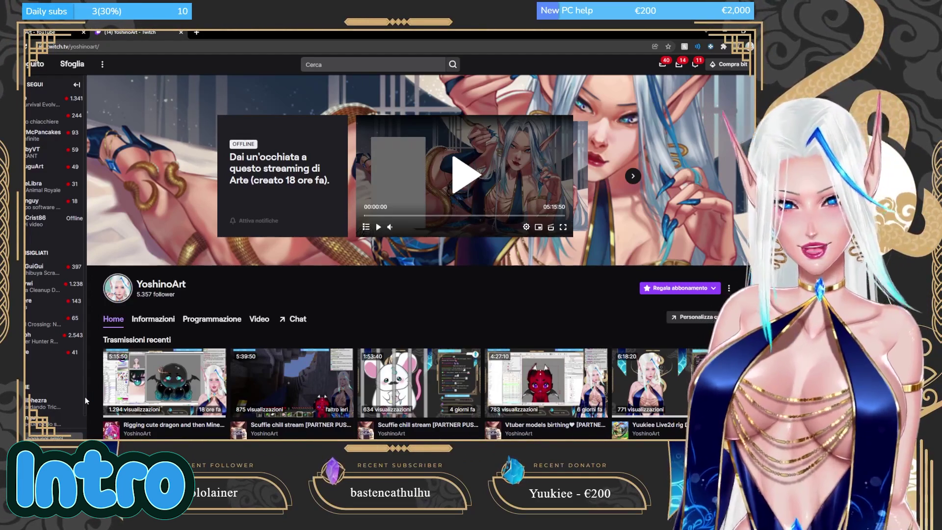
Show the YouTube channel page and bring up further videos in its [HOW TO: Live2d] playlist.
left_click(44, 32)
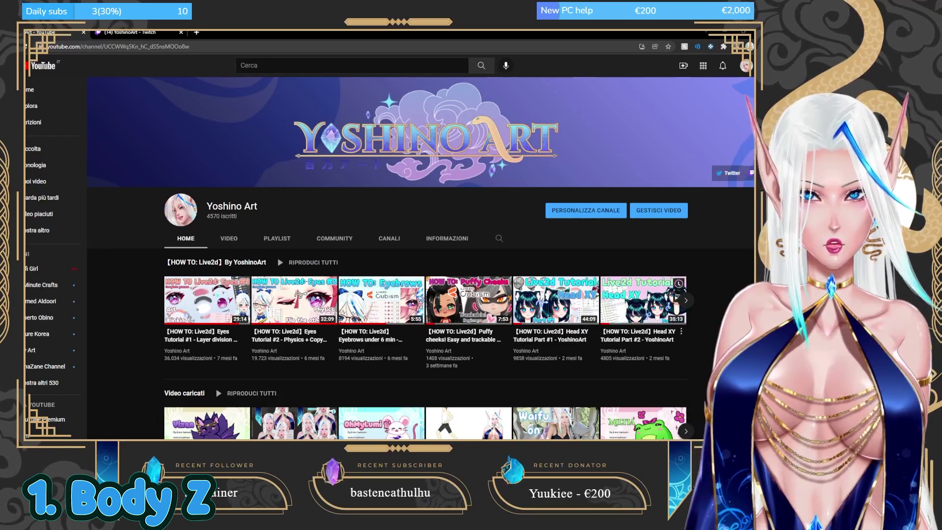
left_click(686, 300)
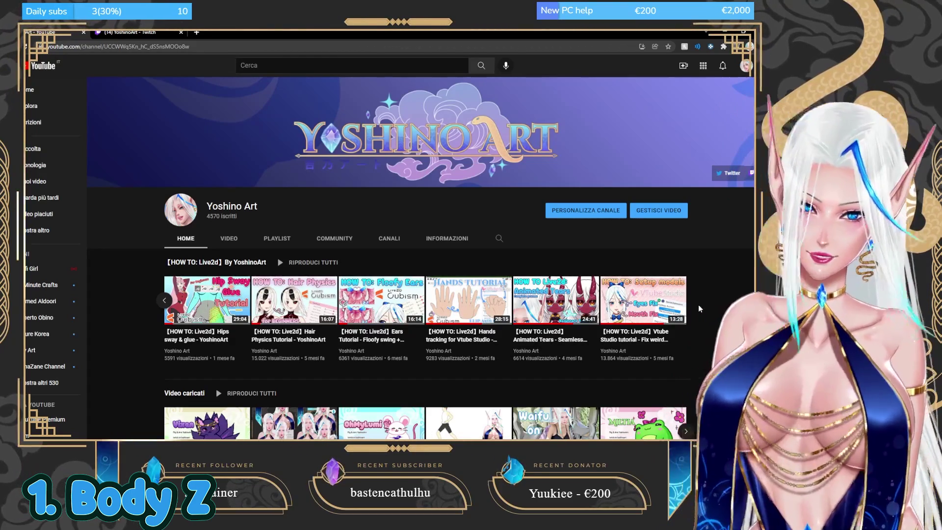
Switch to Live2D Cubism Editor and view the model in the physics settings window, closing it when done.
key("alt+Tab")
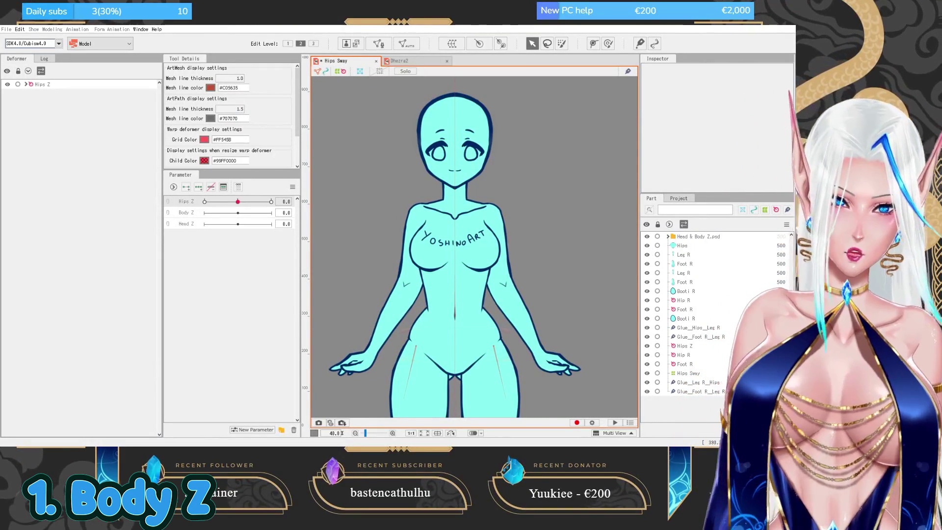
mouse_move(237, 201)
left_mouse_down()
mouse_move(246, 201)
mouse_move(238, 201)
left_mouse_up()
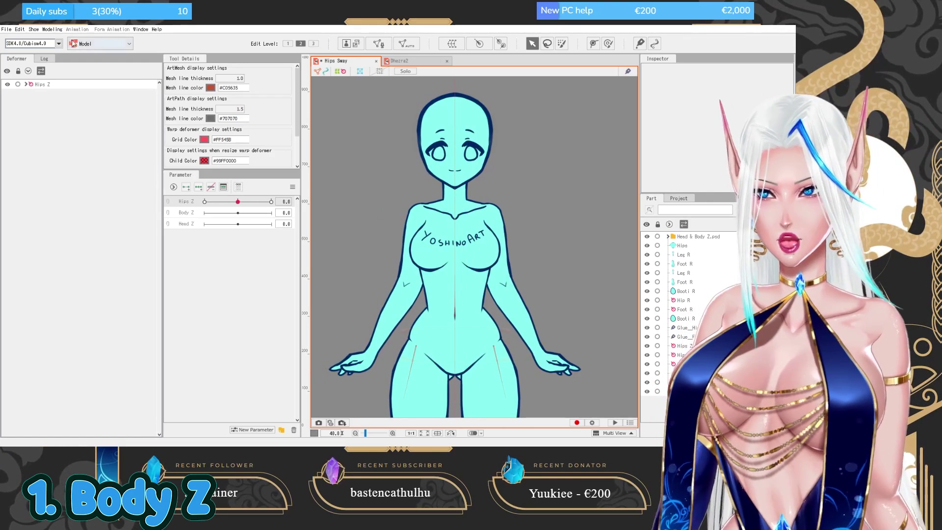
left_click(52, 29)
left_click(97, 189)
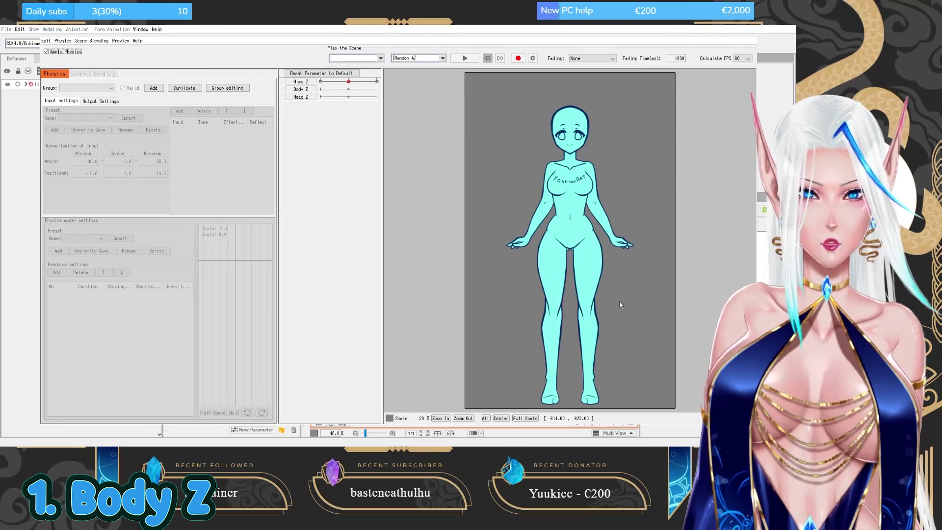
left_click_drag(703, 265, 454, 248)
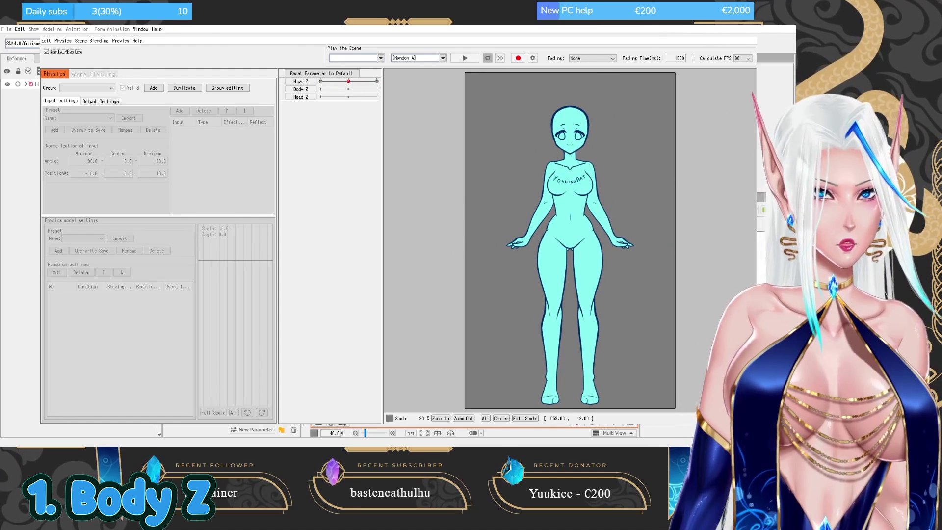
left_click(787, 25)
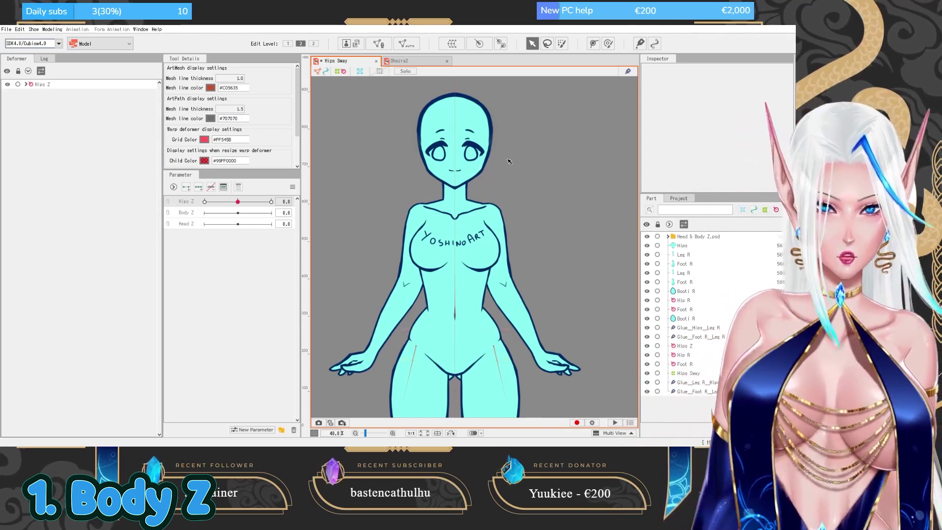
Create a rotation deformer named Body Z under Hips Z, containing the Head, Neck and Body meshes.
left_click(484, 148)
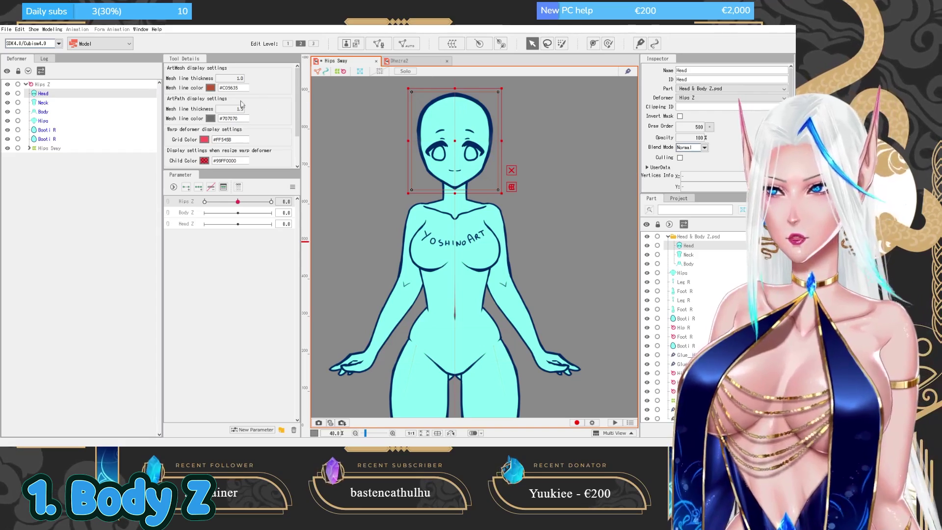
left_click_drag(426, 221, 424, 259)
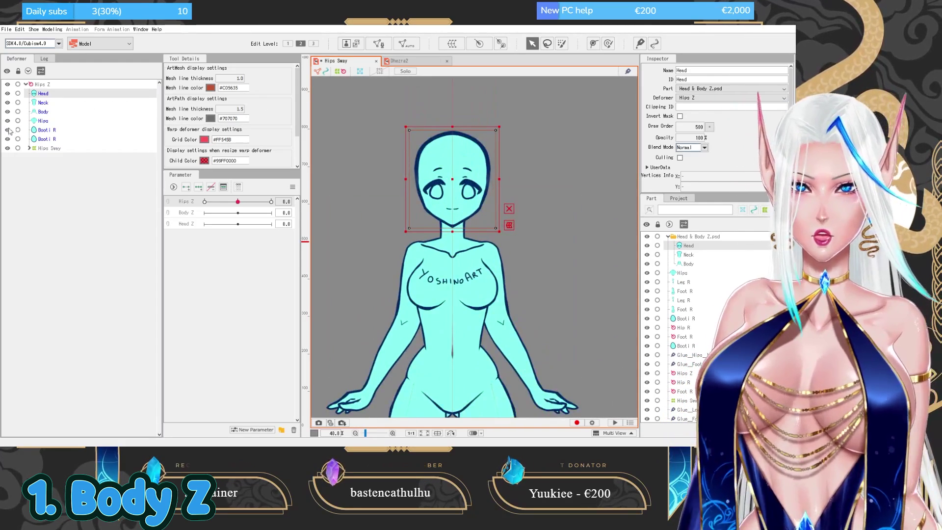
left_click(43, 112, "shift")
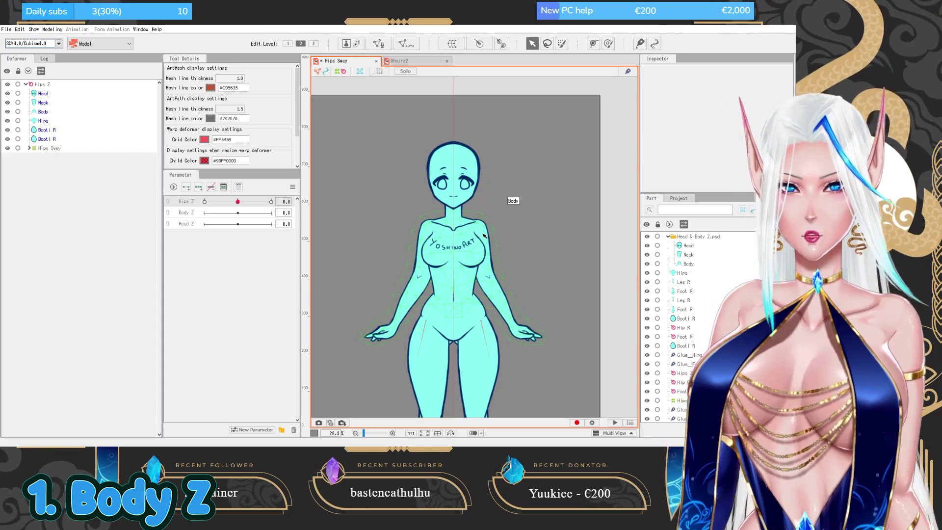
scroll(483, 236, "up", 2)
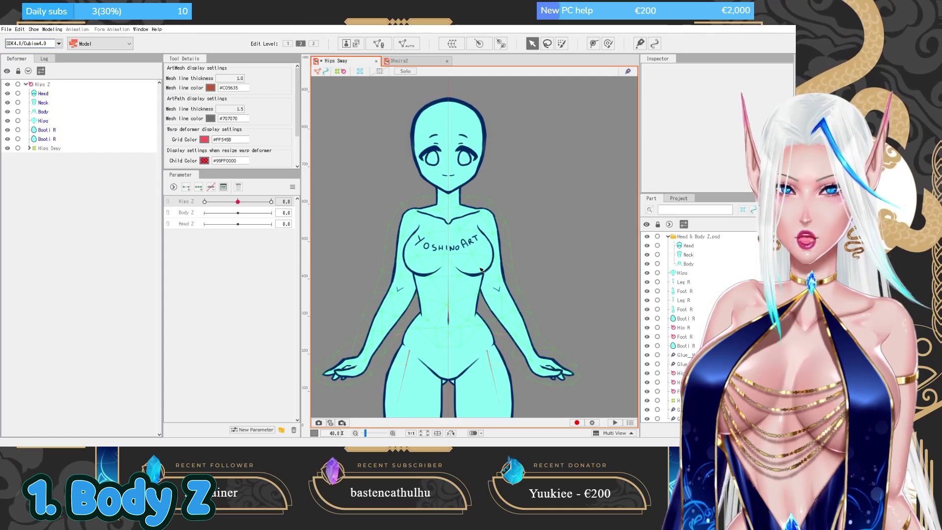
left_click(43, 112)
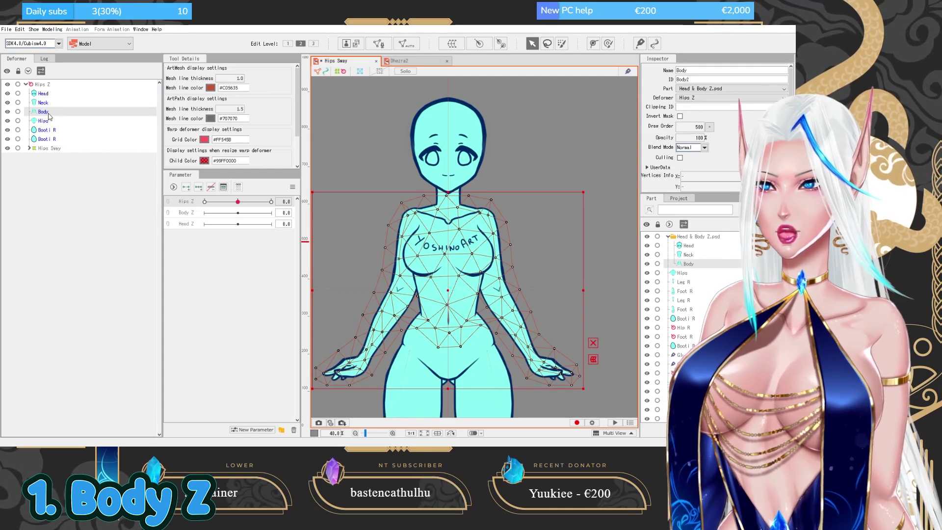
left_click(43, 93)
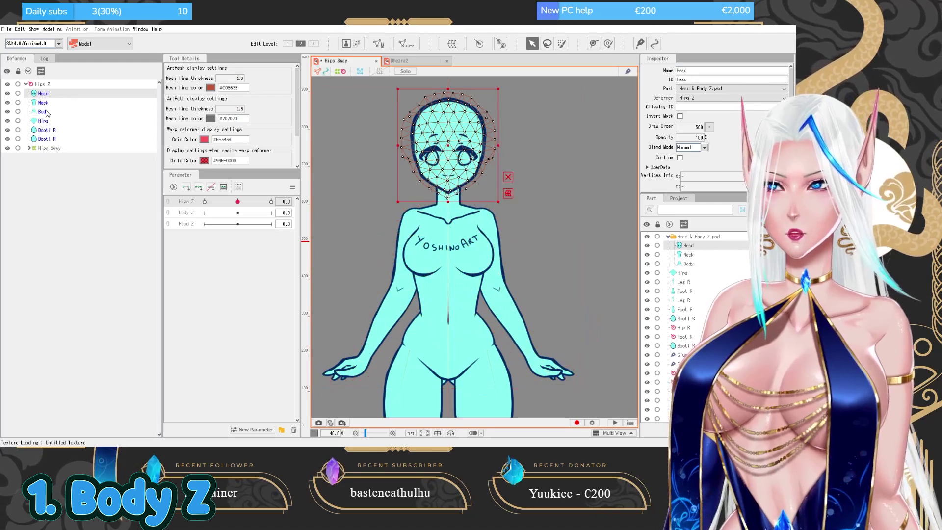
left_click(47, 112, "shift")
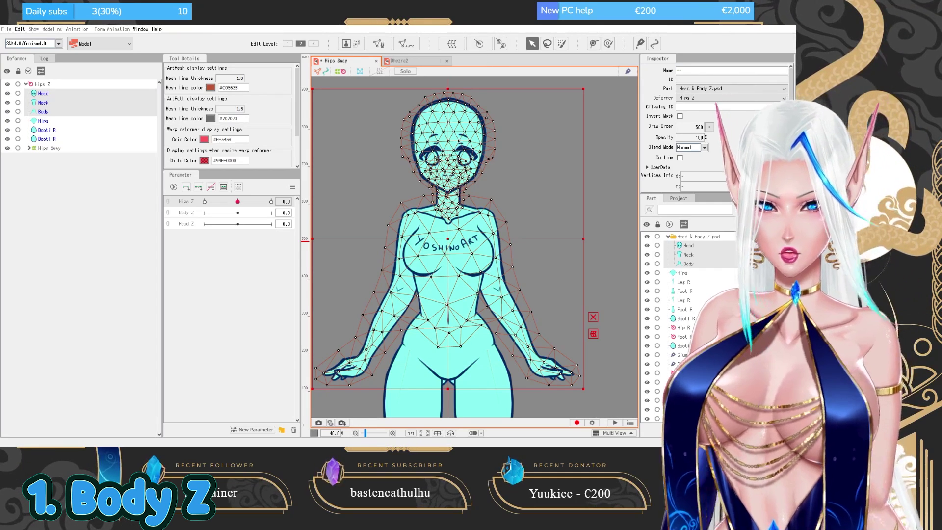
left_click(515, 352)
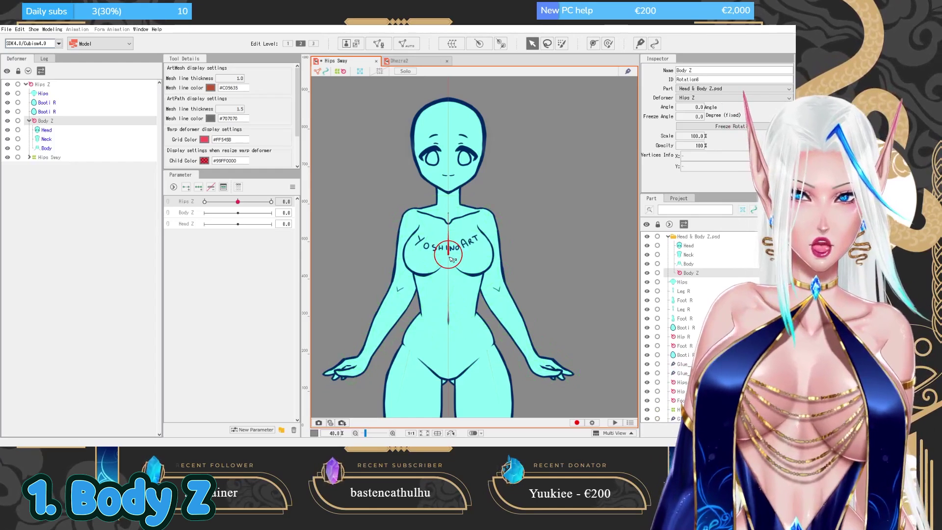
Try moving the Body Z deformer alone to the waist and together with its child meshes, undoing each move.
left_click_drag(451, 259, 456, 321)
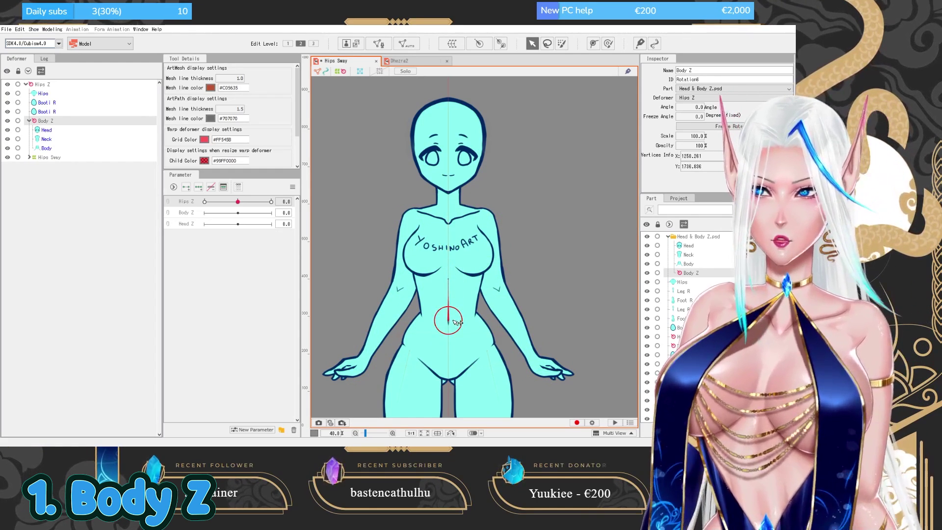
key("ctrl+z")
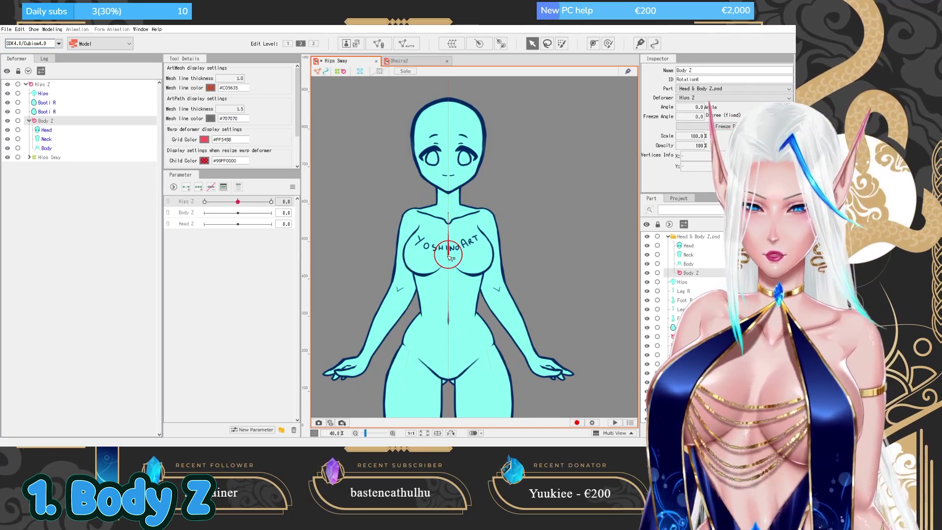
left_click_drag(449, 255, 486, 228)
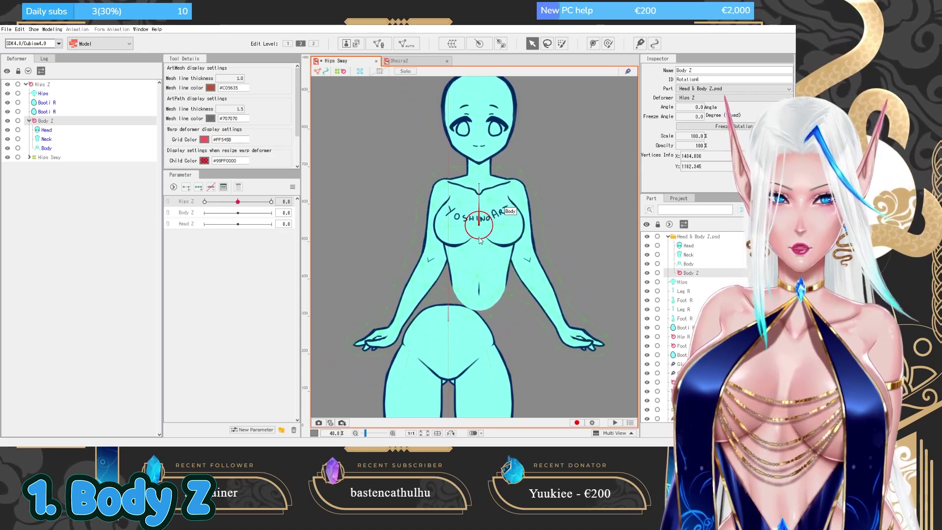
key("ctrl+z")
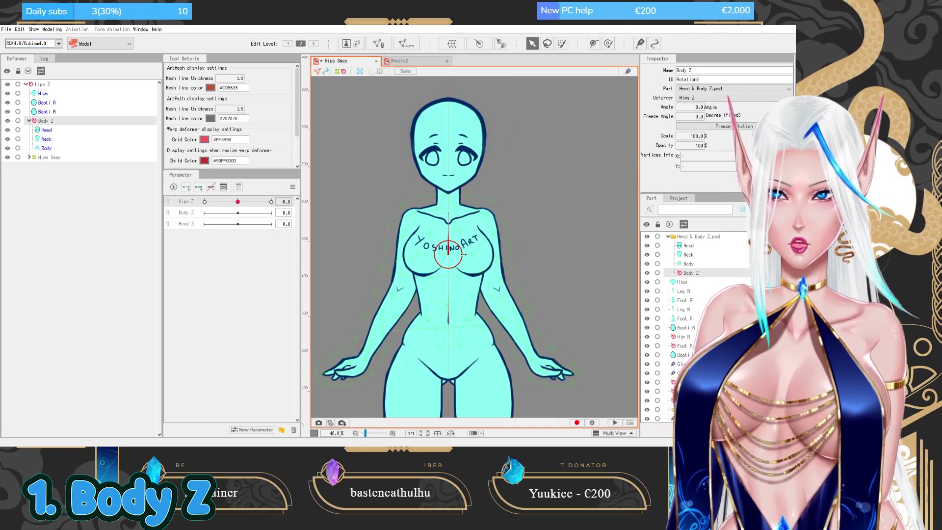
left_click_drag(448, 214, 417, 192)
key("ctrl+z")
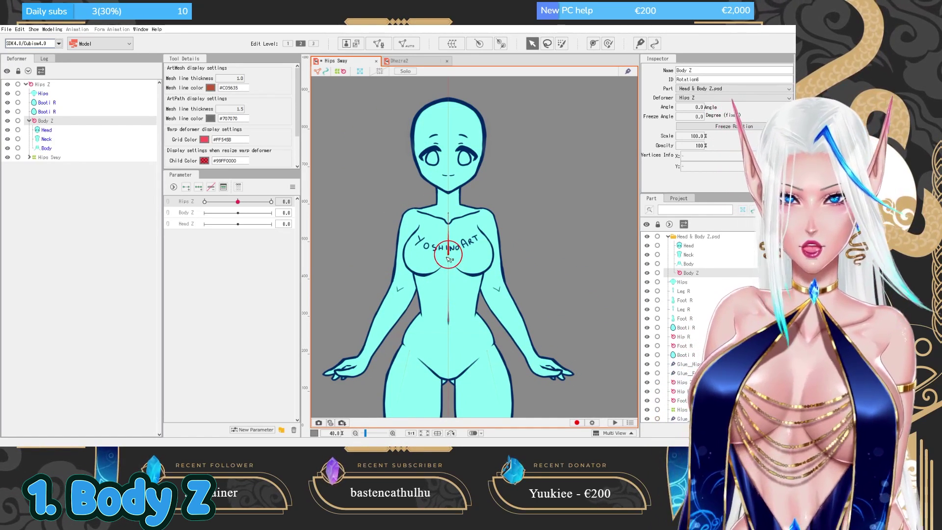
Move only the Body Z deformer's pivot down the center guide to the waist, and open the modeling-view guide settings.
left_click_drag(450, 257, 456, 325)
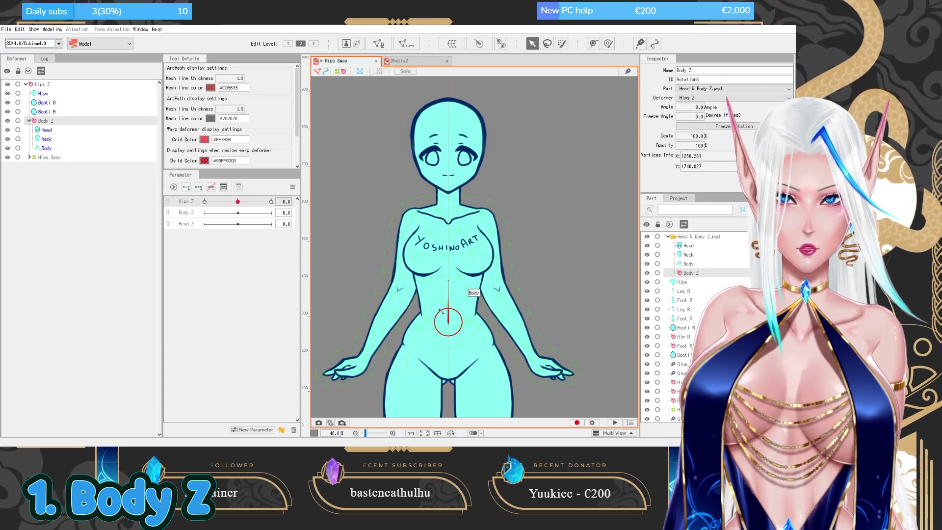
left_click(35, 29)
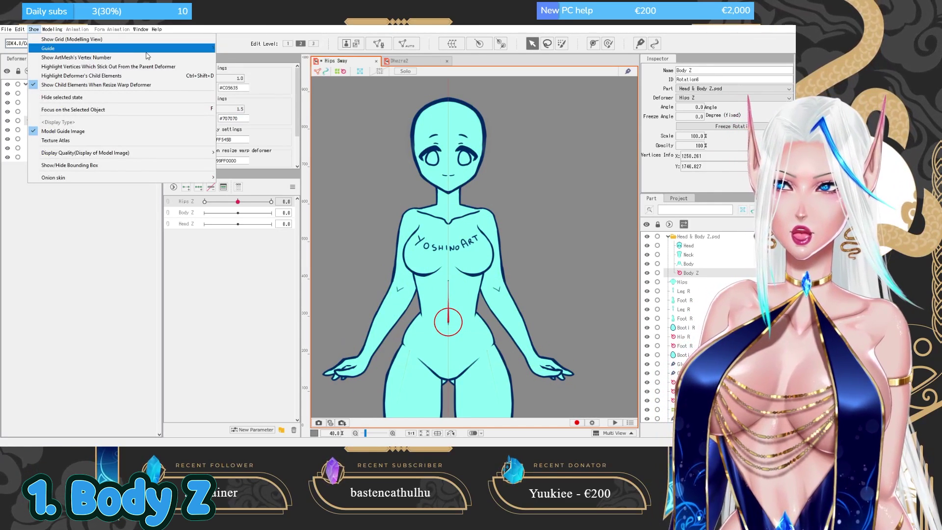
mouse_move(147, 48)
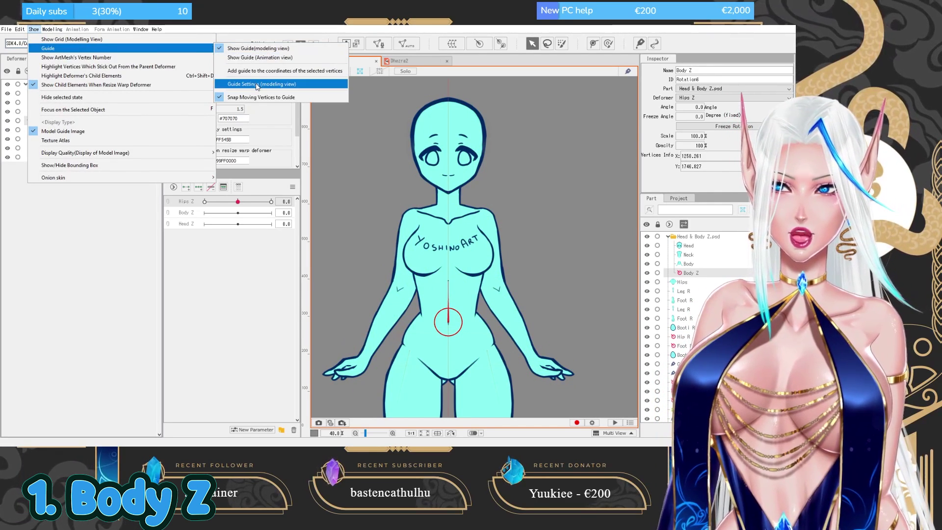
left_click(257, 85)
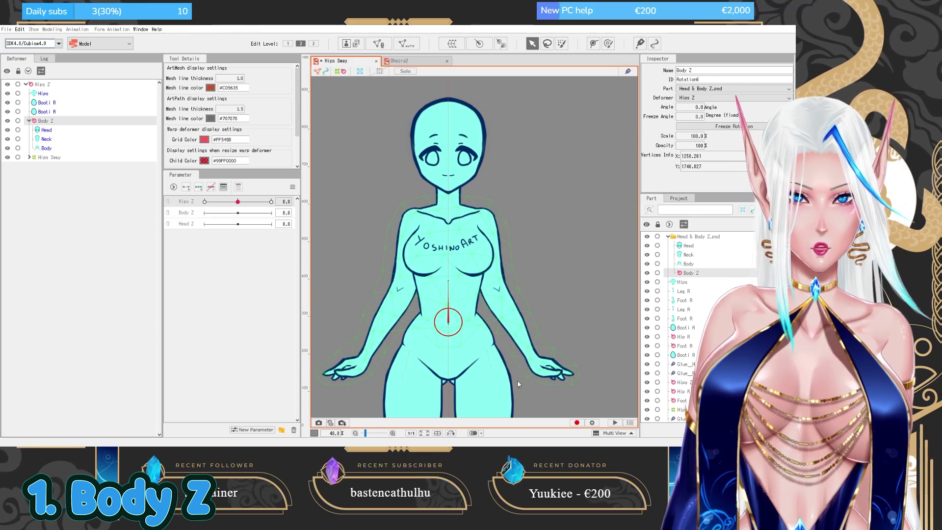
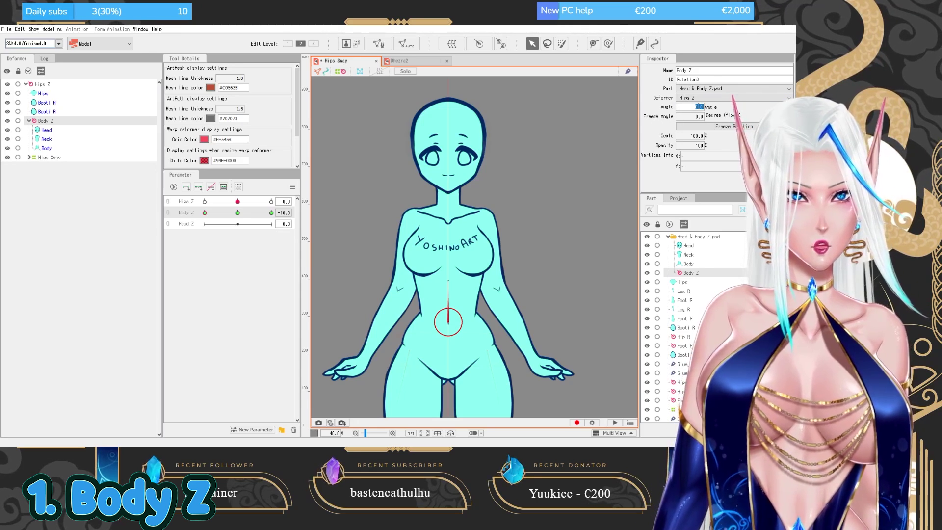
Try angles of 10 and -10 degrees on the Body Z deformer at the Body Z parameter's -10 key.
type("10")
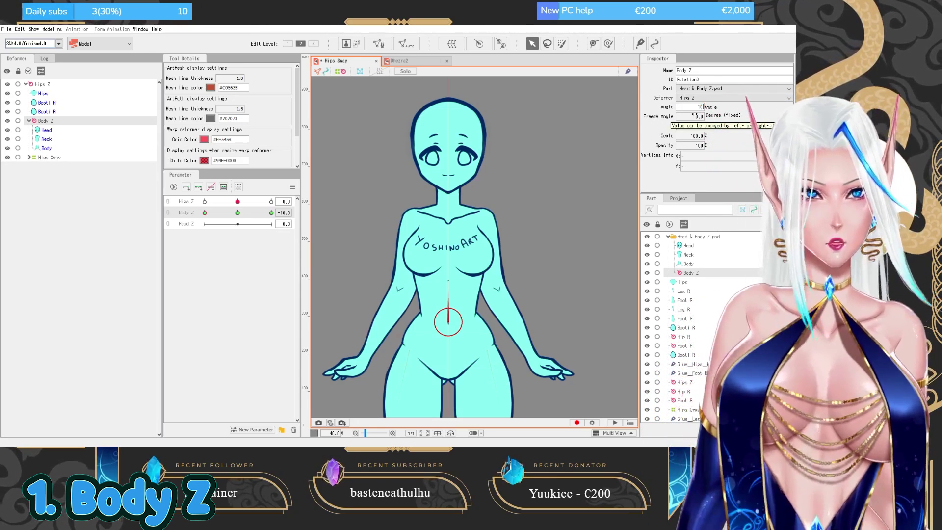
key("Return")
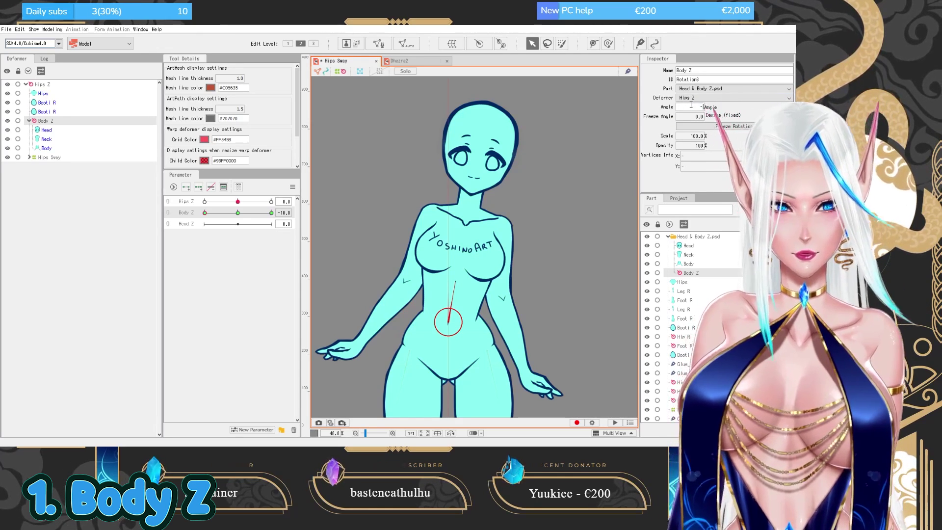
type("-10")
key("Return")
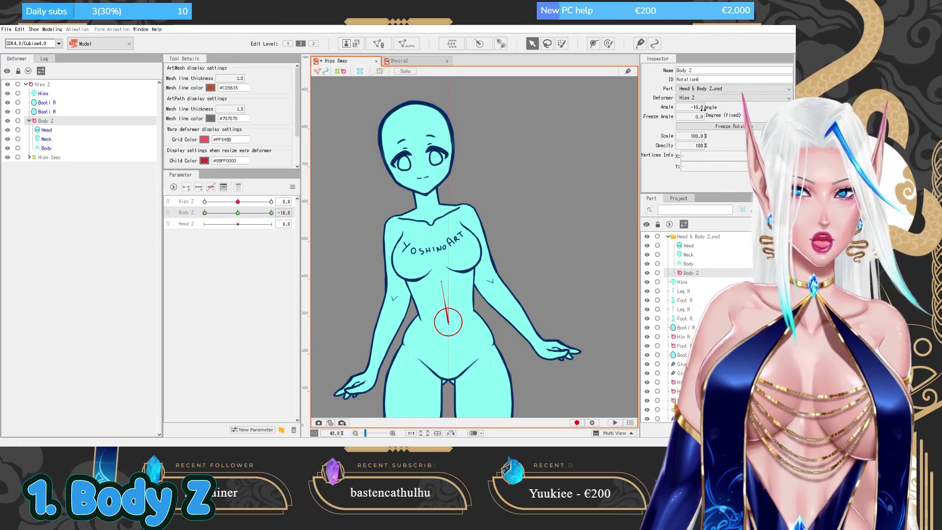
Set the Body Z deformer's angle to -15 degrees at the Body Z parameter's -10 key.
left_click(696, 106)
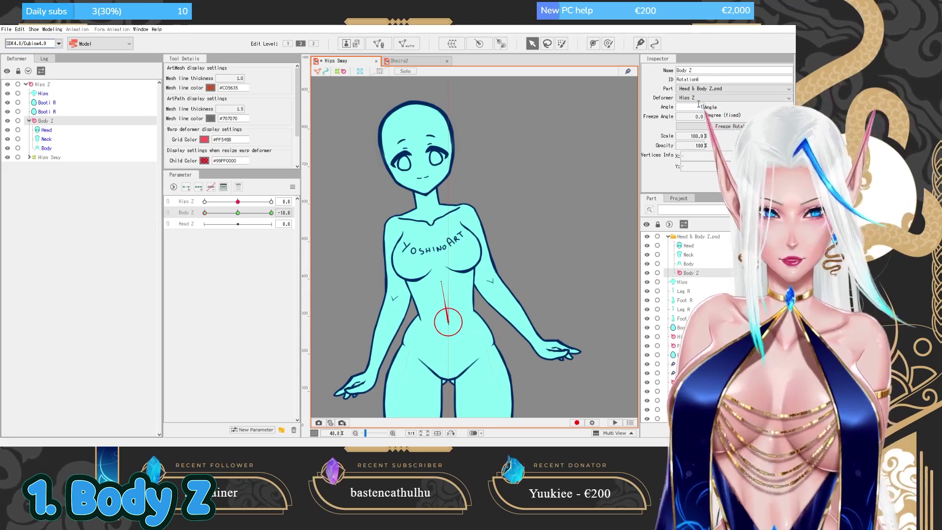
type("-155")
key("Return")
scroll(557, 141, "down", 3)
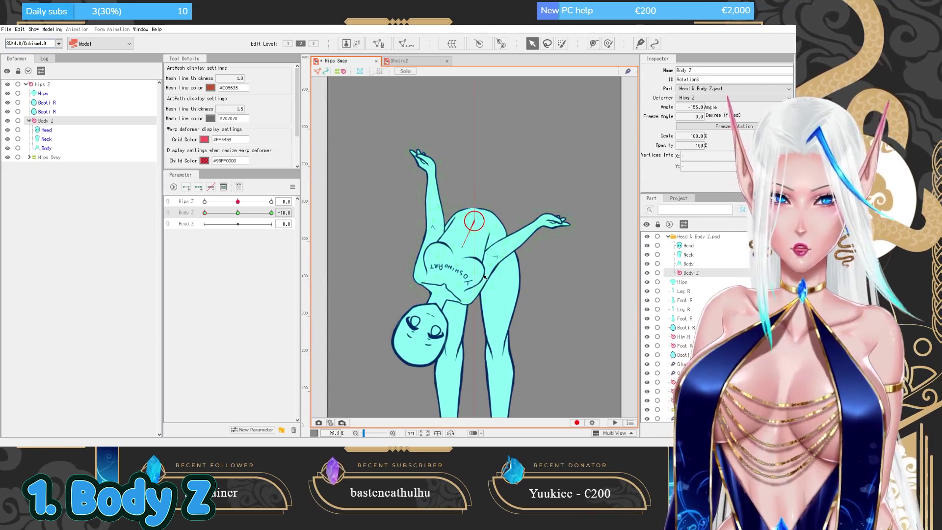
scroll(559, 180, "up", 3)
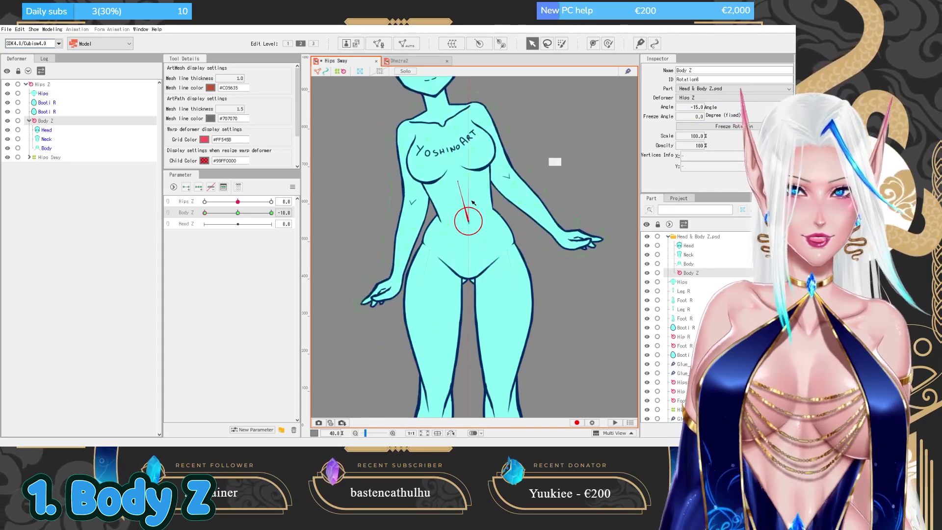
Set the Body Z deformer's angle to 15 degrees at the Body Z parameter's 10 key, and return the parameter to 0.
scroll(553, 160, "up", 2)
type("15")
key("Return")
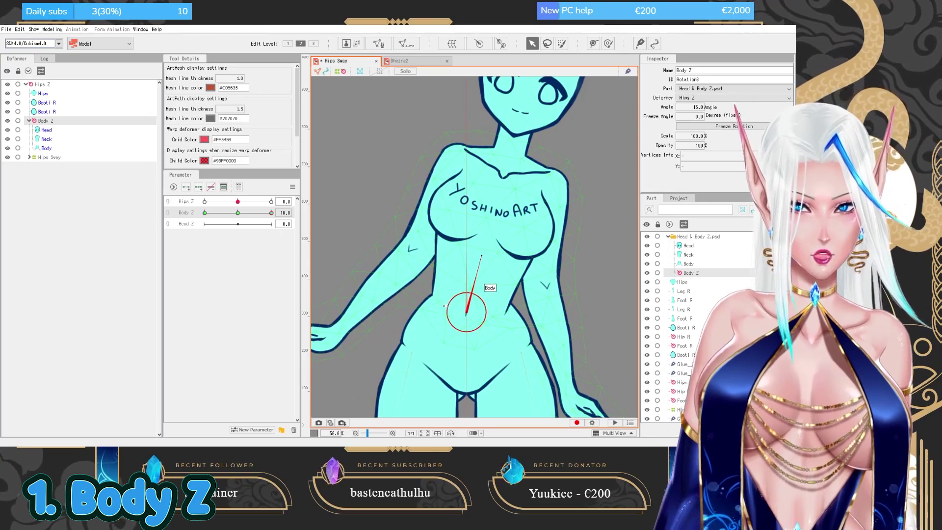
scroll(448, 300, "up", 2)
mouse_move(238, 219)
left_mouse_down()
mouse_move(260, 216)
mouse_move(237, 216)
left_mouse_up()
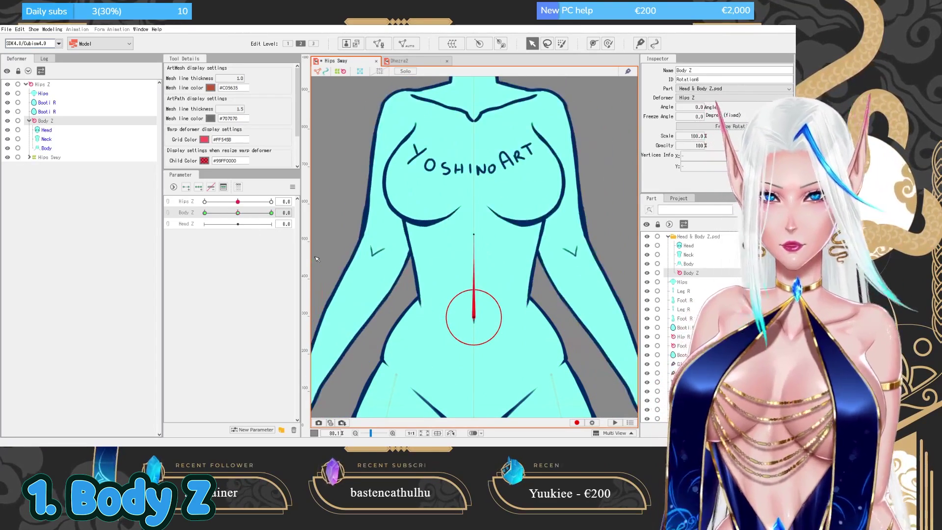
Examine the Hips mesh and the Body mesh where they meet at the character's waist.
scroll(422, 302, "down", 2)
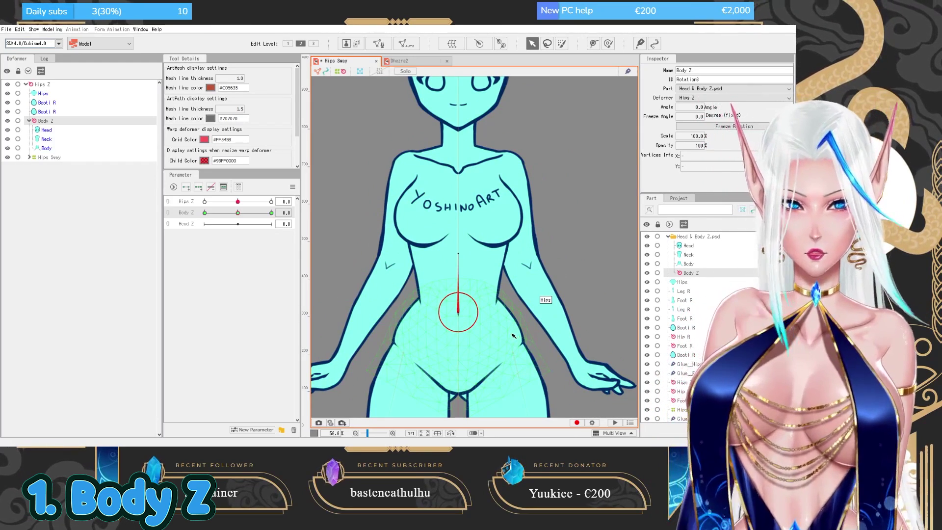
left_click(433, 331)
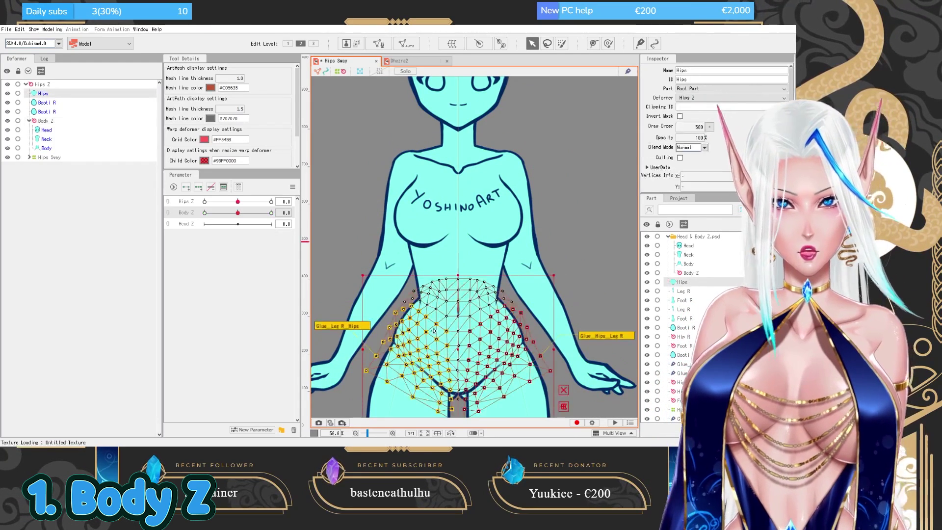
left_click(443, 269, "shift")
left_click(609, 241)
left_click(483, 317)
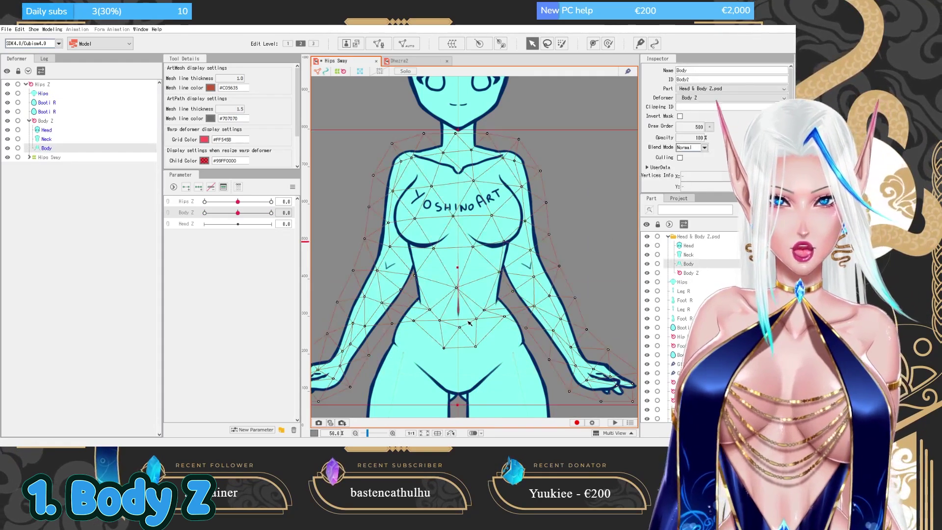
scroll(450, 349, "up", 2)
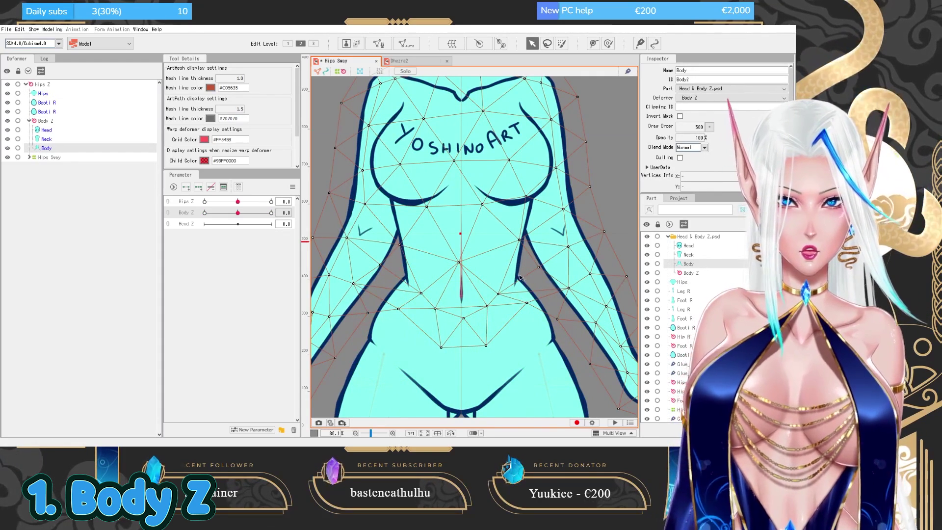
scroll(500, 283, "up", 4)
left_click(537, 302)
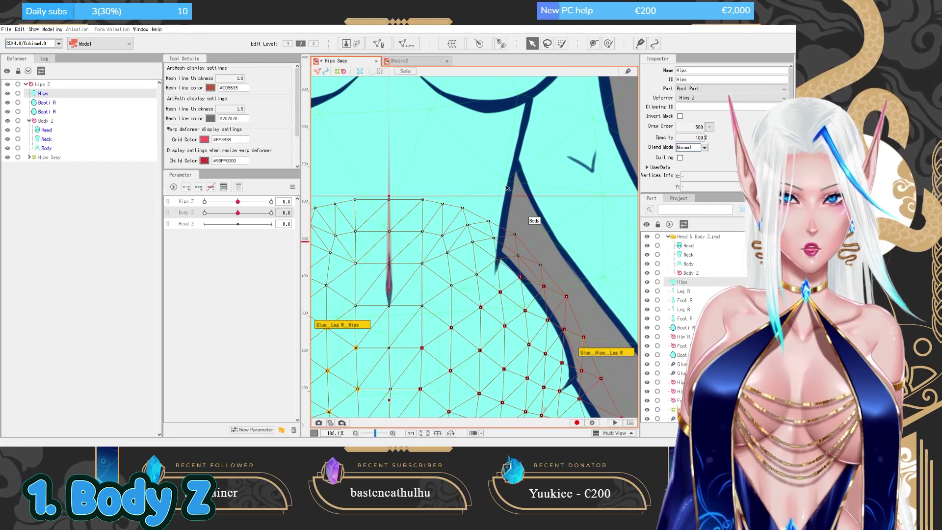
scroll(509, 256, "down", 5)
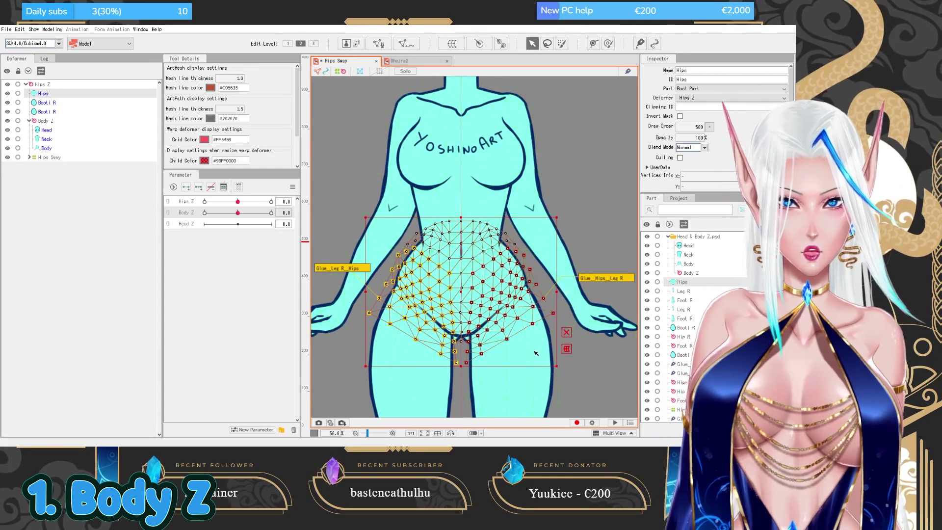
Inspect the Leg R mesh and its glue connections to the hips and the foot.
left_click(524, 275)
scroll(524, 276, "down", 3)
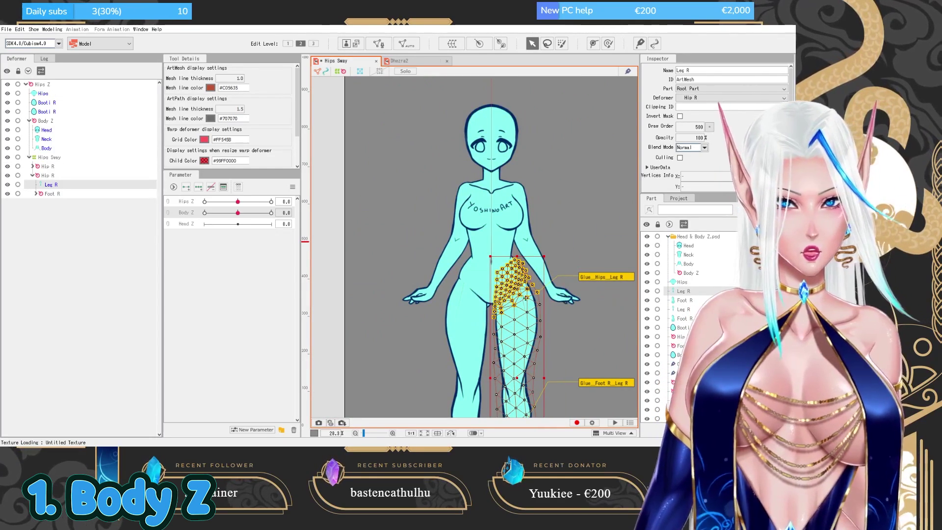
scroll(529, 297, "up", 2)
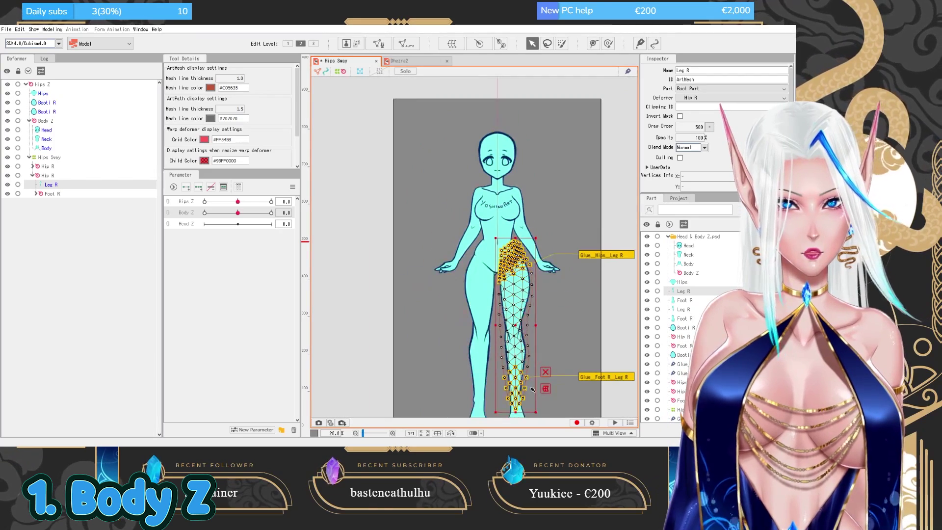
scroll(503, 236, "up", 2)
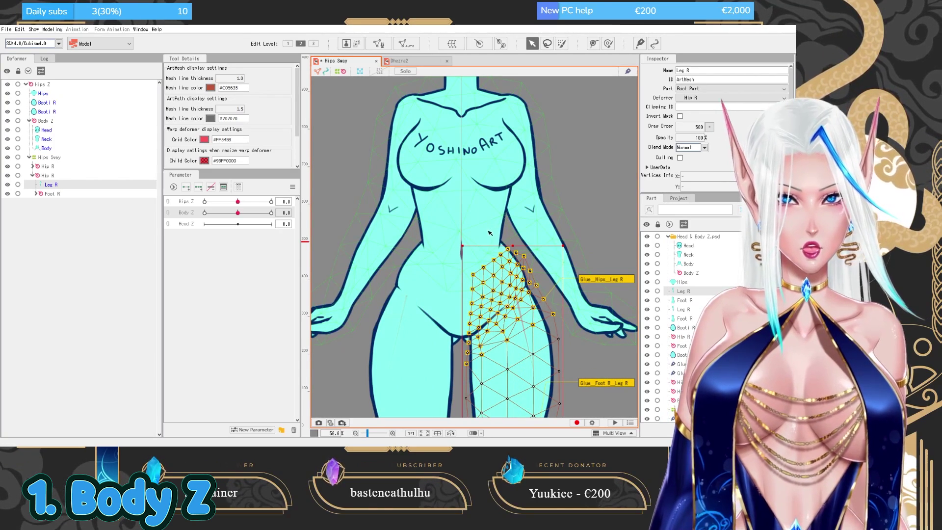
Select the Body and Hips meshes together and inspect their overlap around the waist.
left_click(489, 247)
left_click(508, 248)
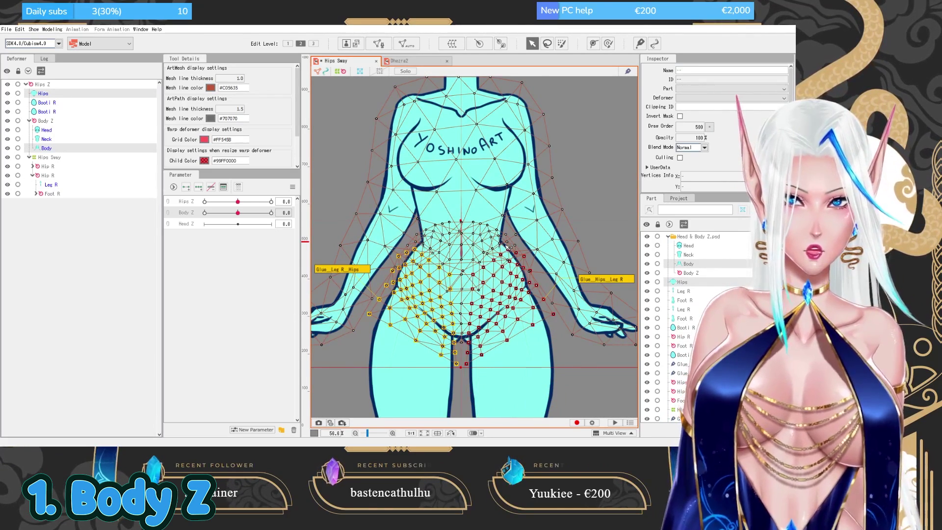
scroll(509, 248, "up", 2)
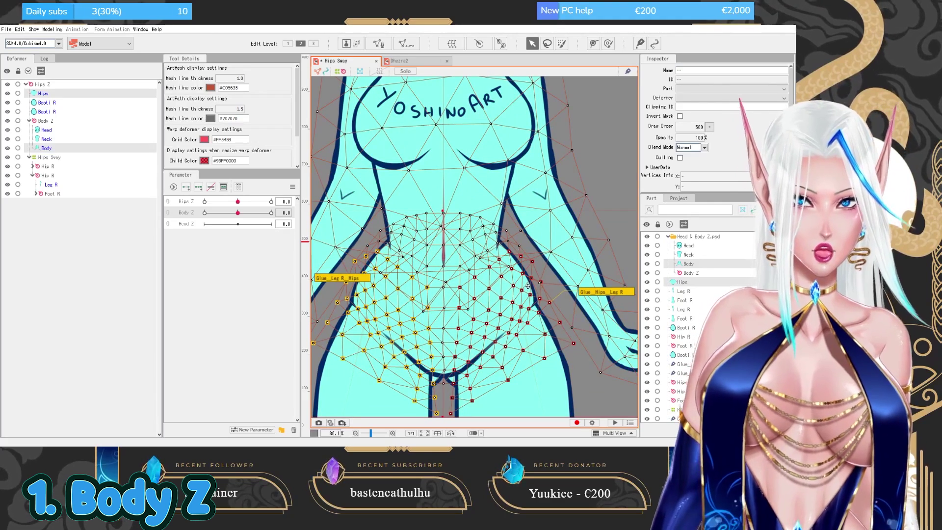
scroll(530, 255, "up", 2)
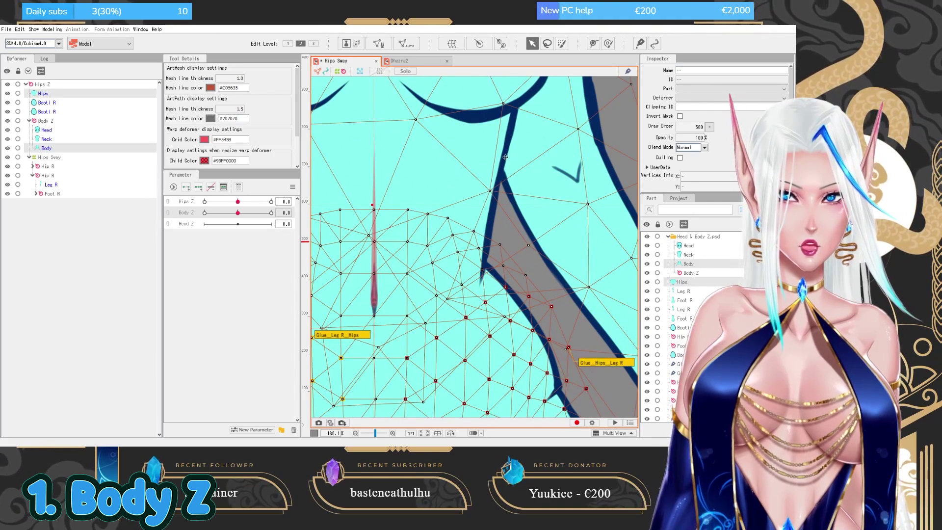
scroll(505, 157, "up", 1)
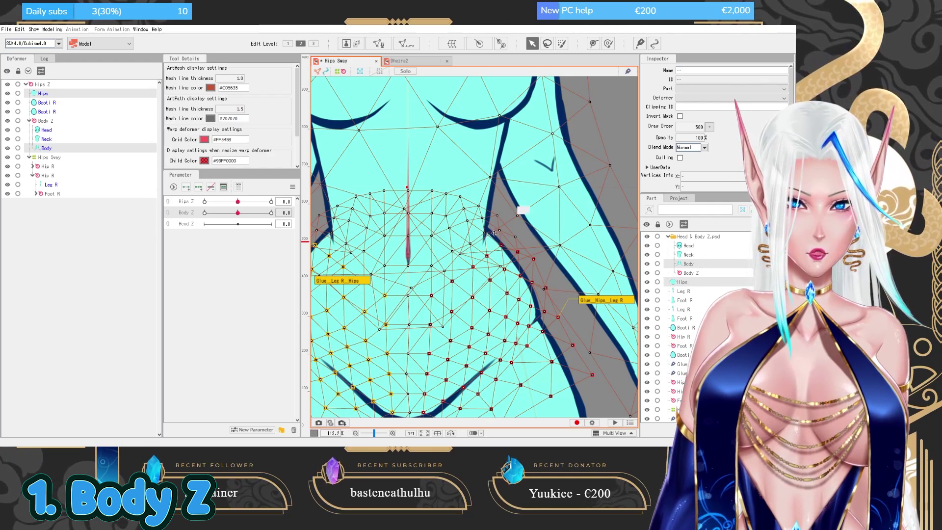
Preview the waist overlap with the Body Z parameter at -10, and return the parameter to 0.
left_click_drag(229, 215, 193, 206)
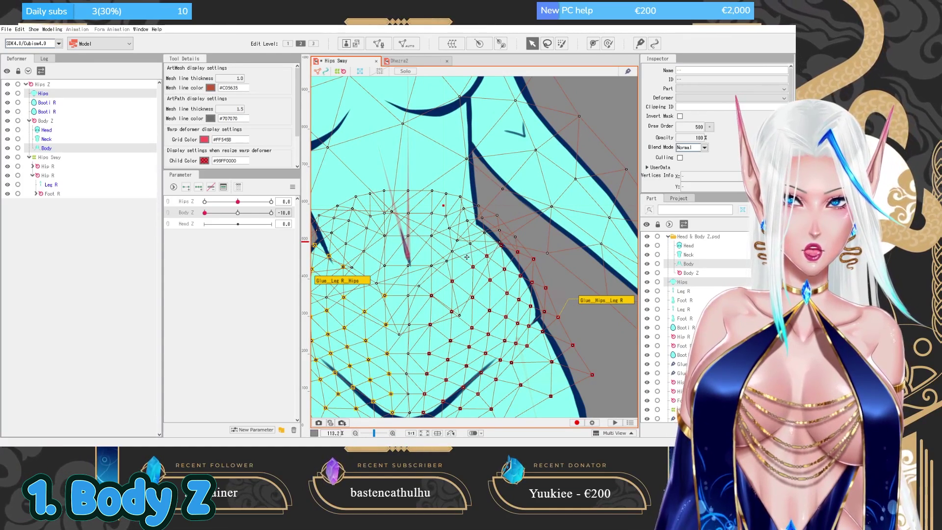
scroll(538, 240, "down", 5)
left_click(608, 214)
scroll(437, 240, "up", 2)
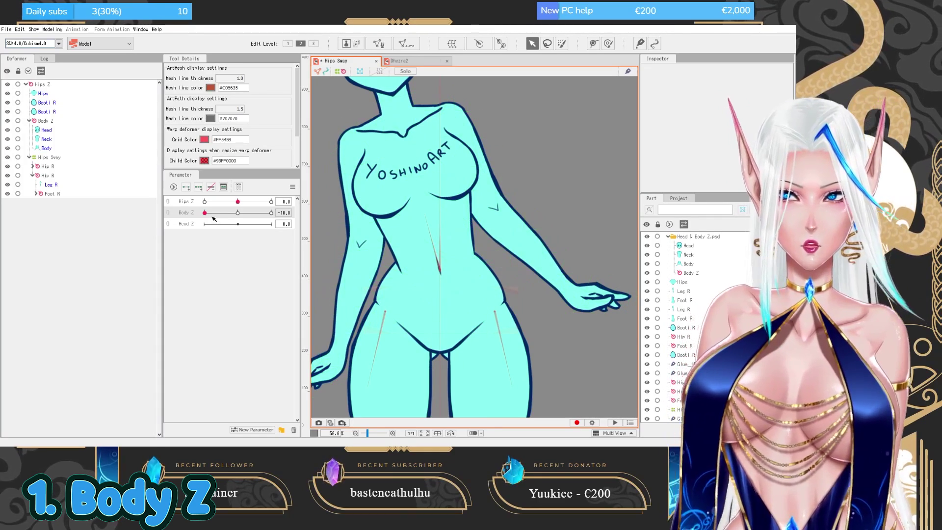
left_click_drag(213, 218, 180, 209)
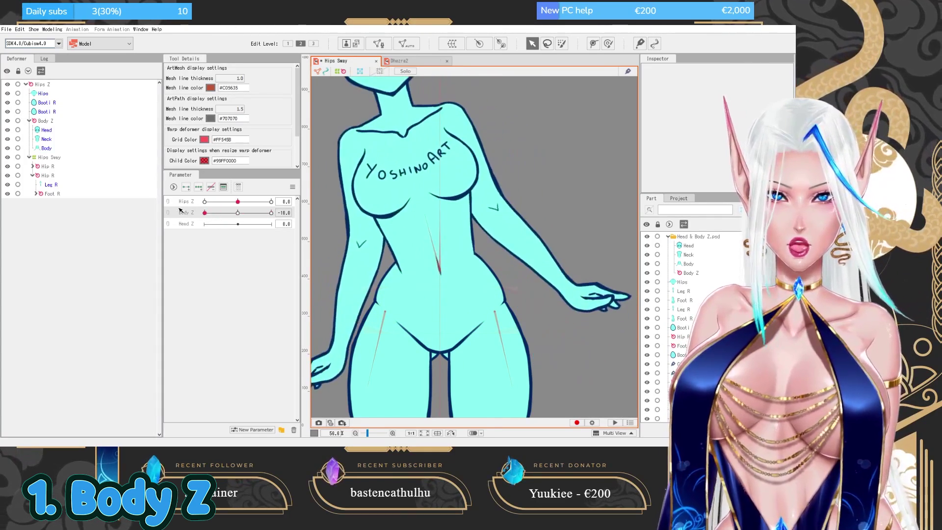
left_click(238, 212)
scroll(487, 338, "down", 3)
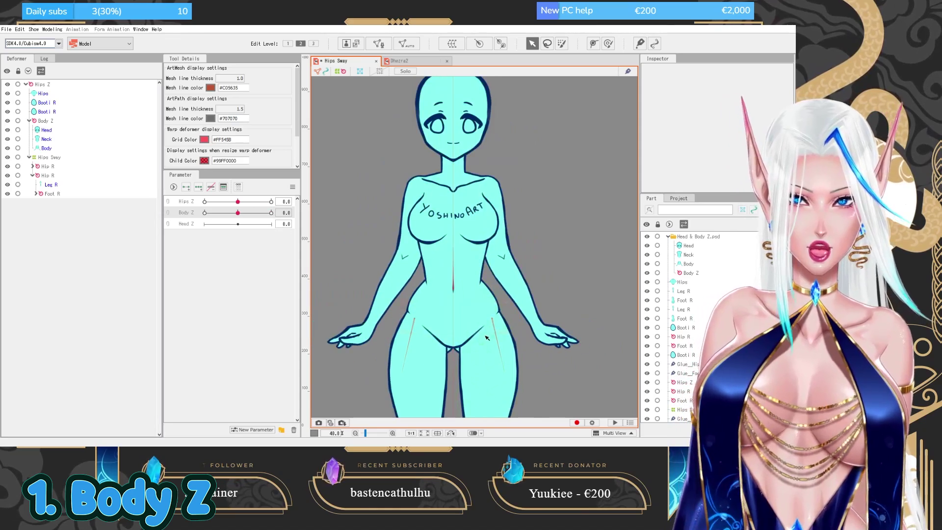
scroll(356, 226, "down", 1)
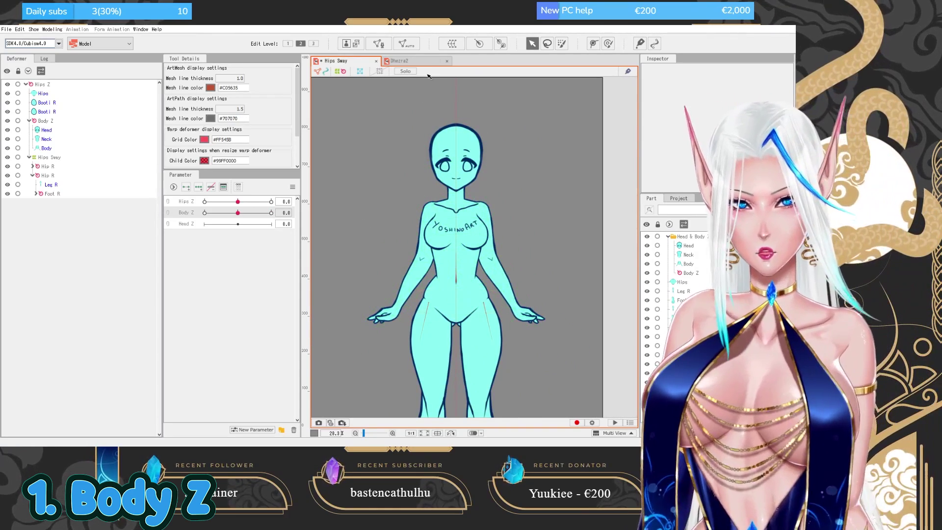
Switch to the Dhezra2 model, locate the thigh in the deformer tree and select the Straps L Hips ZY deformer.
left_click(415, 62)
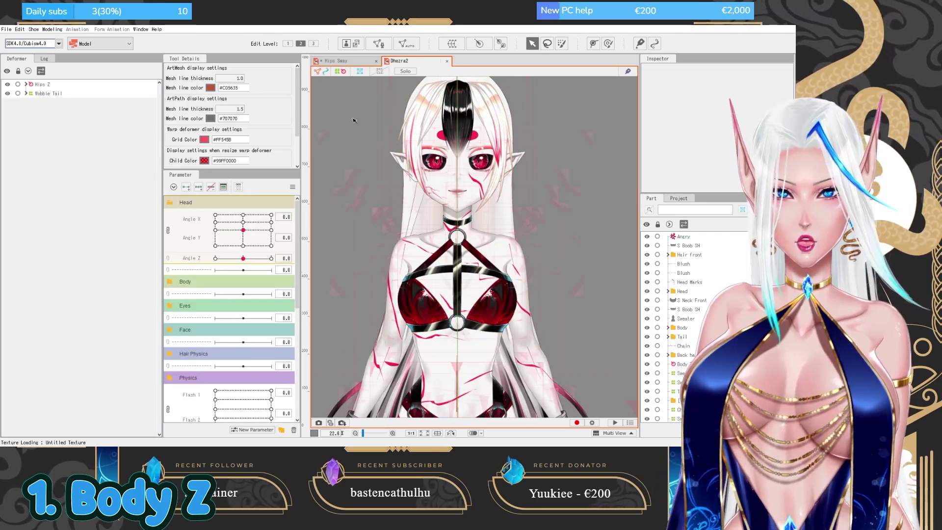
scroll(373, 206, "down", 1)
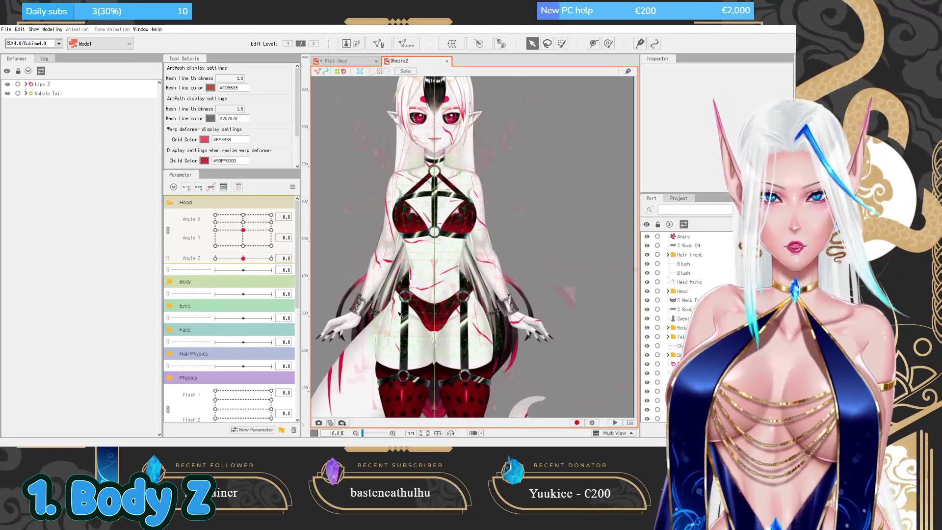
scroll(402, 300, "up", 1)
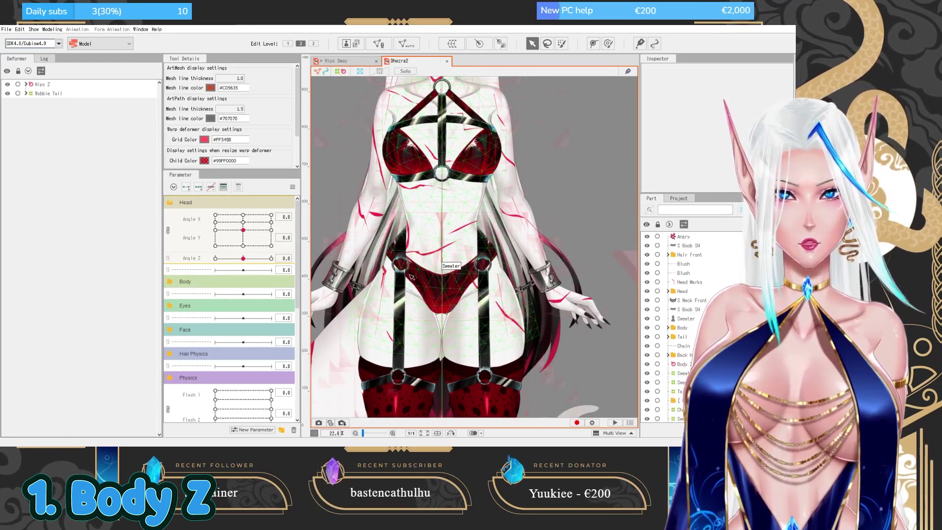
scroll(687, 315, "down", 3)
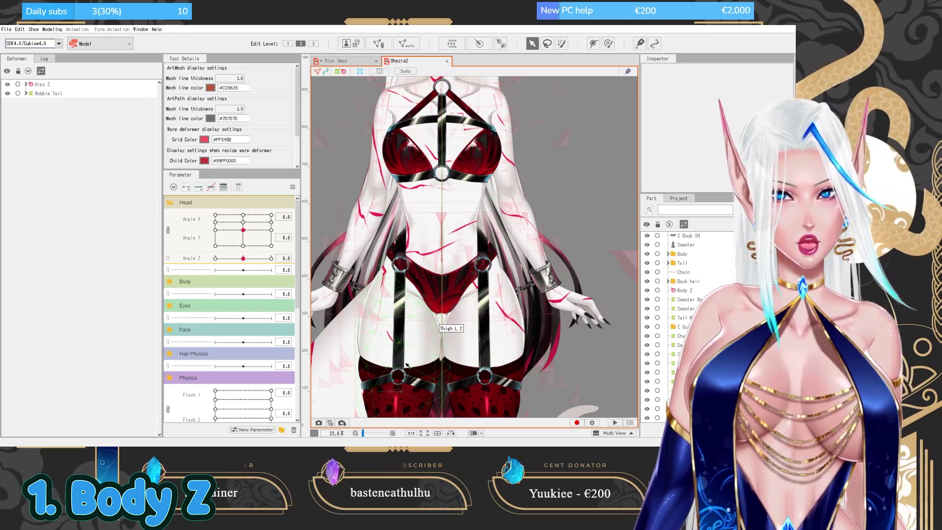
left_click(401, 361)
left_click(73, 142)
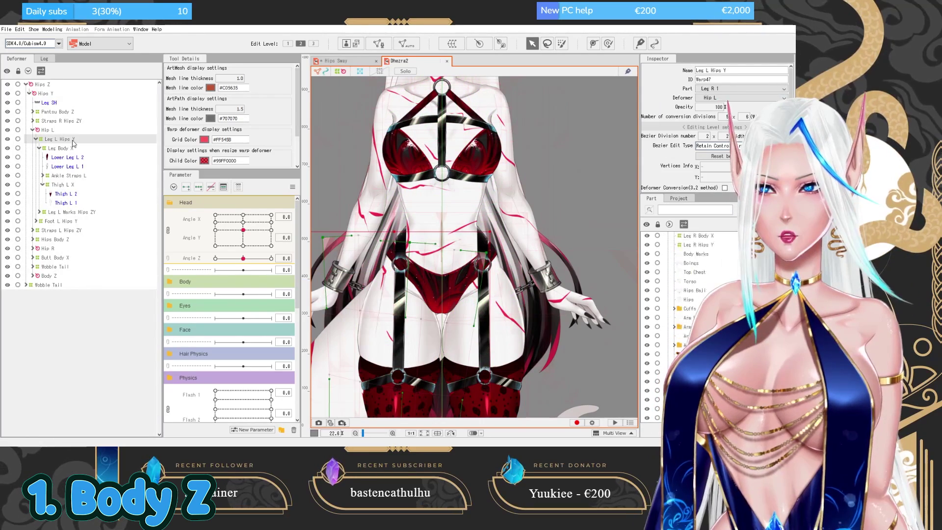
left_click(66, 231)
scroll(227, 262, "down", 1)
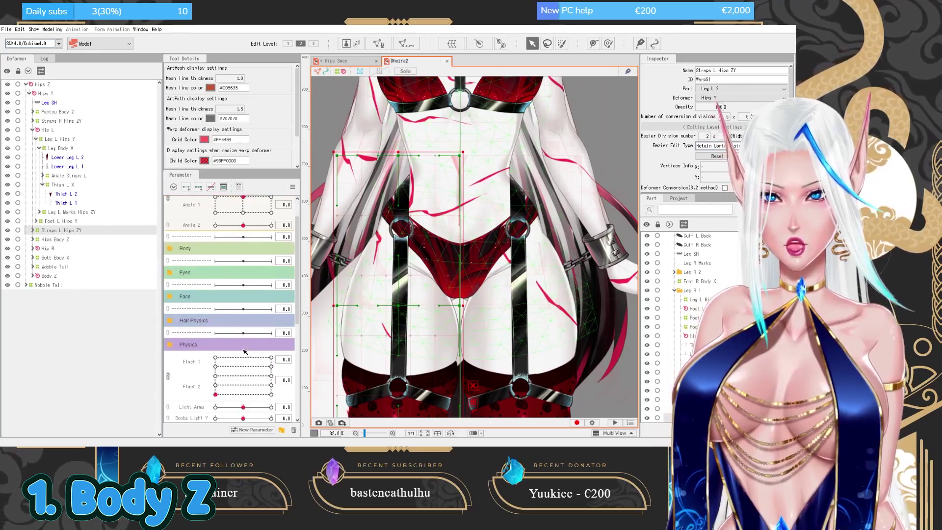
Expand the Body parameter group and separate the combined Body X and Body Y parameters.
left_click(174, 343)
left_click(172, 248)
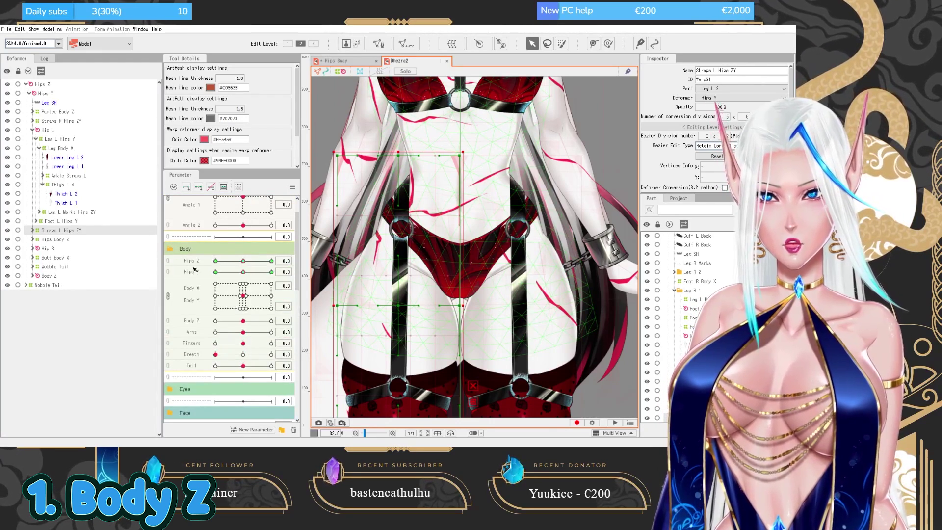
left_click_drag(241, 262, 244, 282)
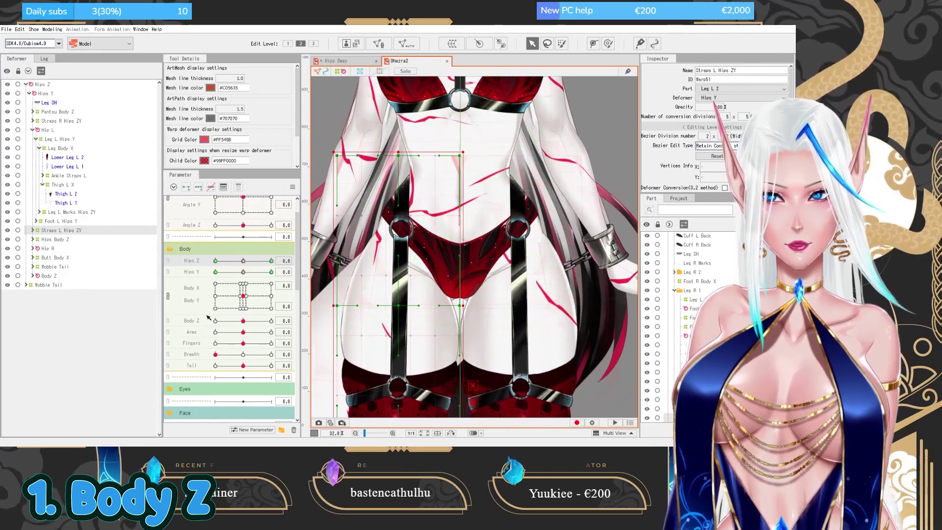
mouse_move(243, 321)
left_mouse_down()
mouse_move(232, 316)
mouse_move(243, 320)
left_mouse_up()
scroll(395, 191, "up", 3)
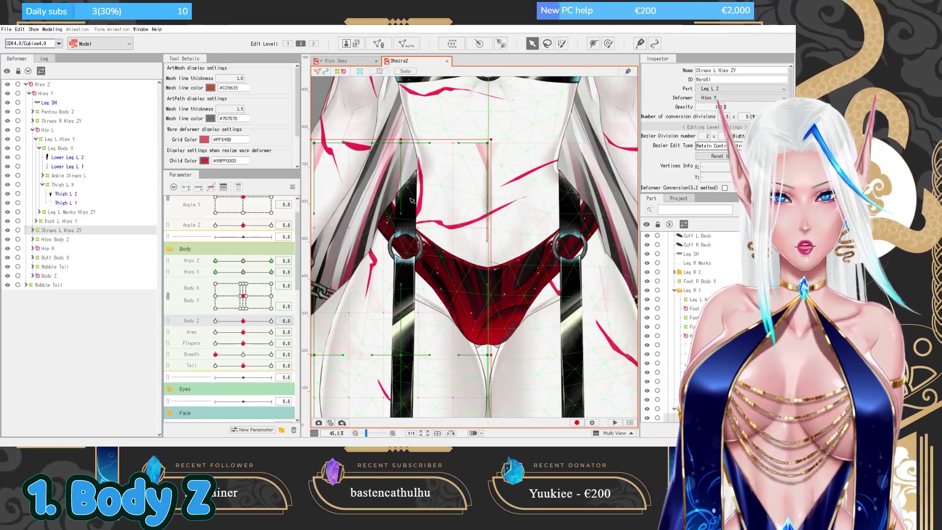
left_click_drag(237, 322, 247, 321)
left_click(169, 297)
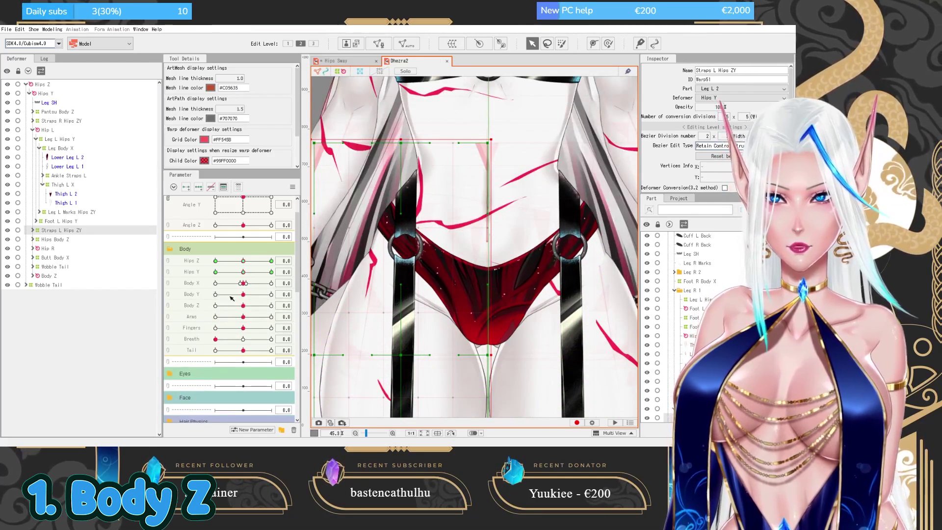
mouse_move(243, 285)
left_mouse_down()
mouse_move(228, 285)
mouse_move(252, 286)
mouse_move(229, 285)
mouse_move(242, 283)
left_mouse_up()
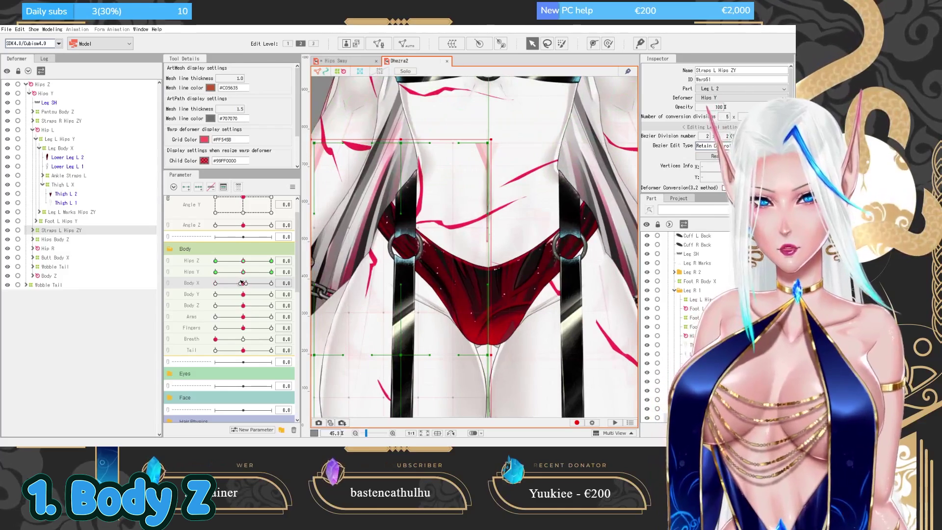
Expand the Straps L Hips ZY deformer and examine the parameter keys of its nested Body Z and Body X strap deformers.
left_click(32, 230)
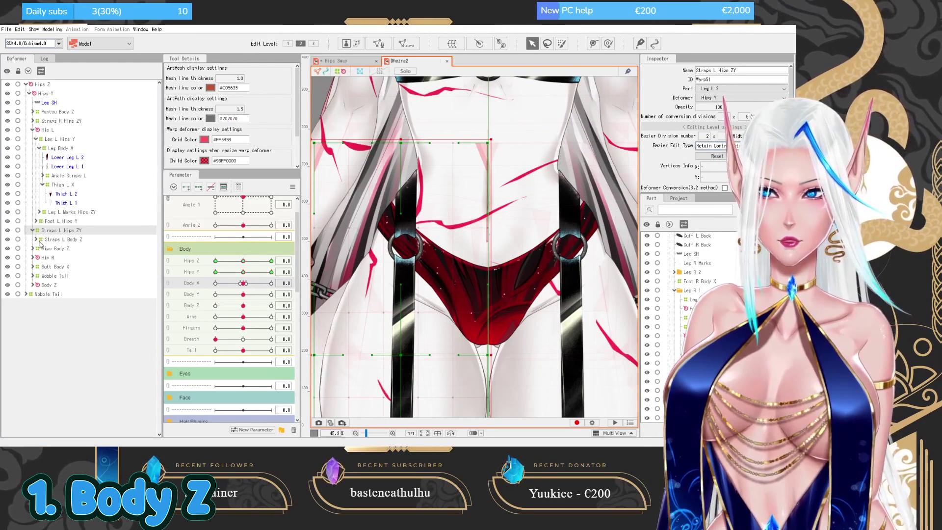
left_click(36, 239)
left_click(74, 240)
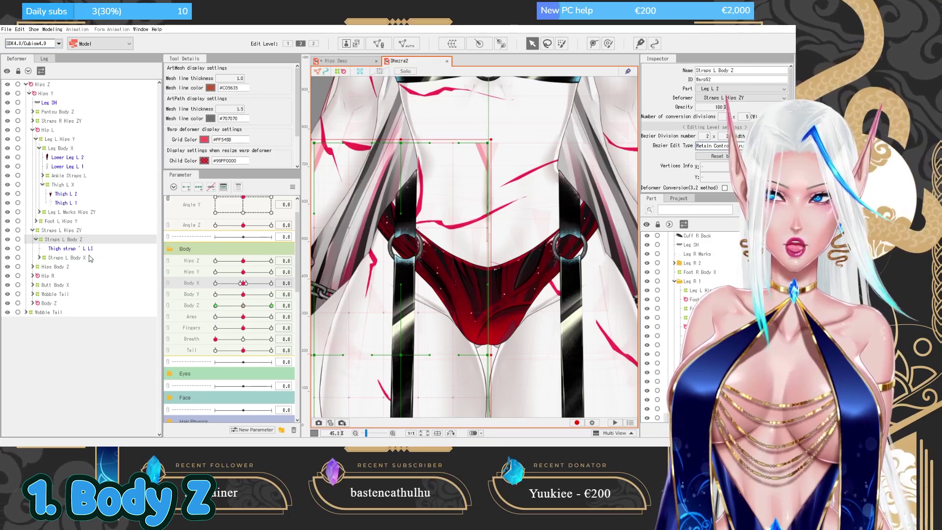
left_click(88, 259)
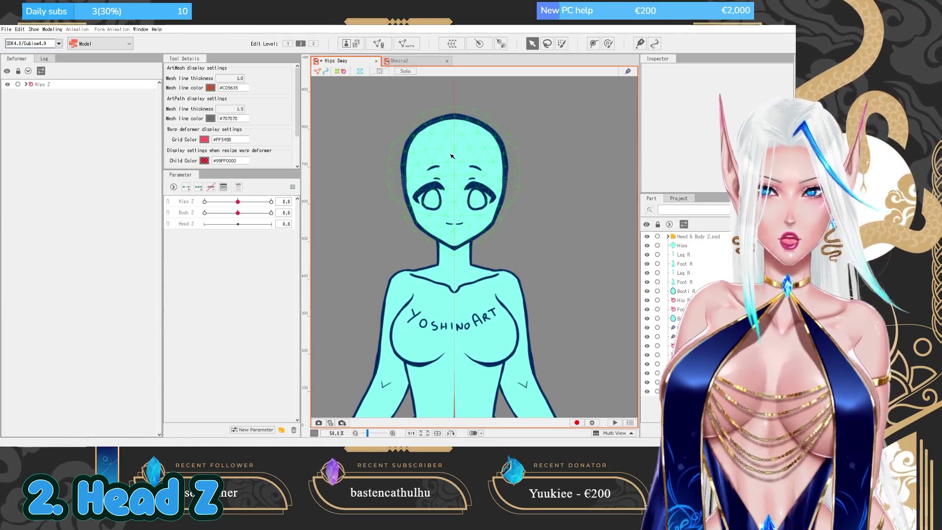
Move the Head mesh aside from the neck to show the neck's shape, and undo the move.
left_click(452, 157)
scroll(452, 156, "up", 2)
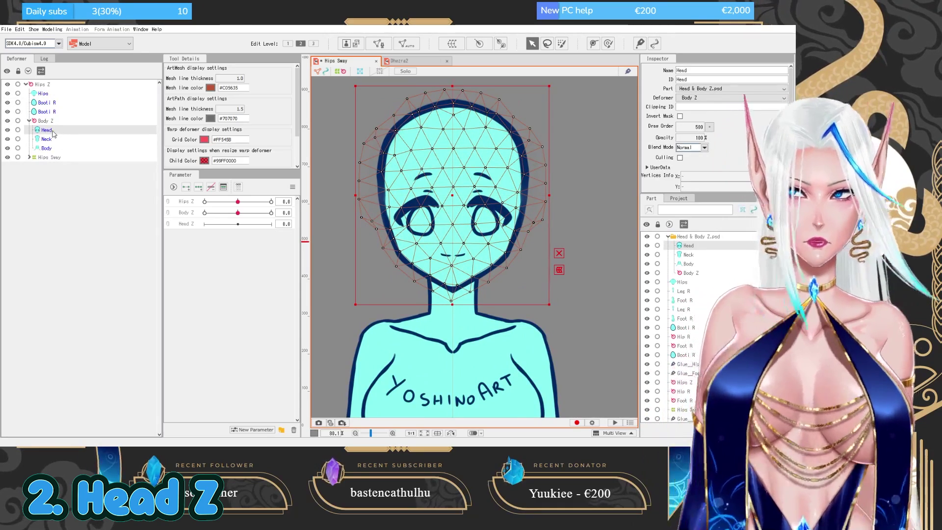
scroll(471, 189, "down", 2)
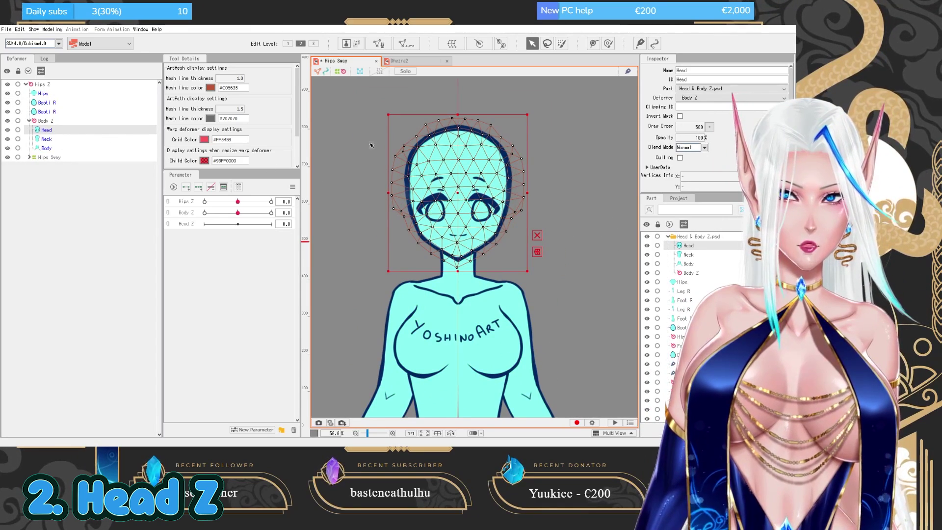
scroll(462, 195, "up", 2)
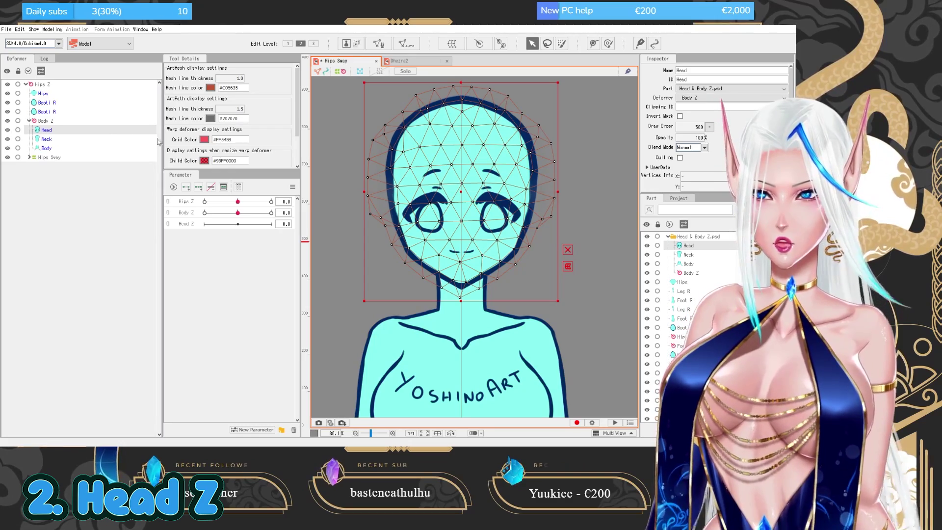
left_click_drag(462, 190, 554, 169)
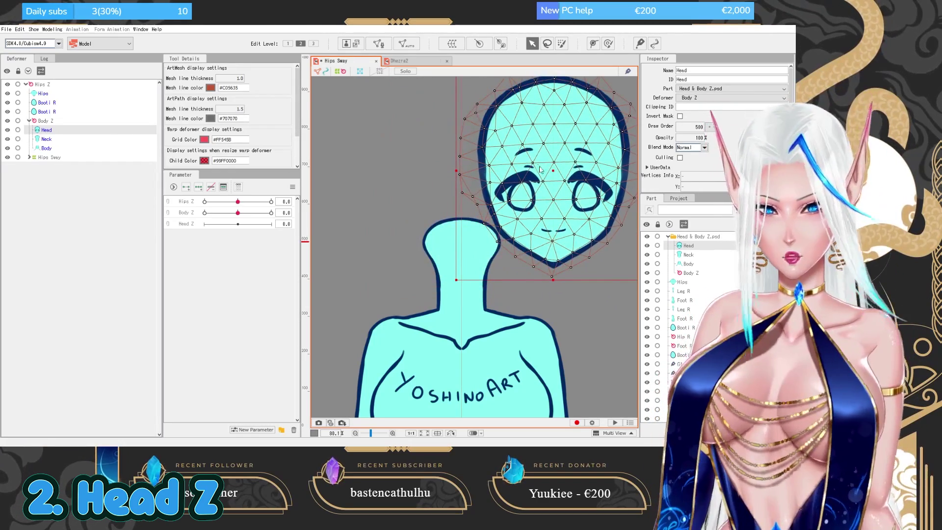
key("ctrl+z")
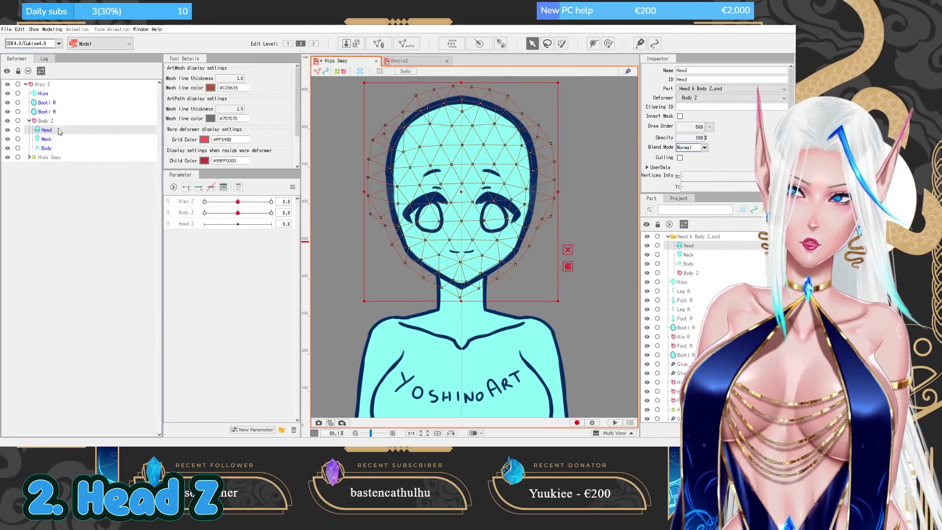
left_click(46, 142, "shift")
left_click(50, 149, "shift")
left_click(54, 103, "shift")
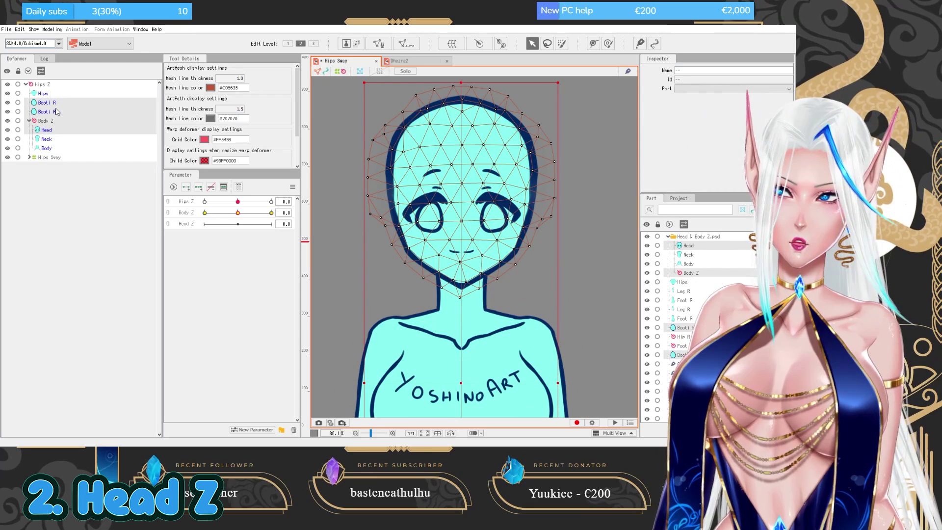
Create a rotation deformer named Head Z for the Head mesh under Body Z and move its pivot to the chin.
left_click(54, 132)
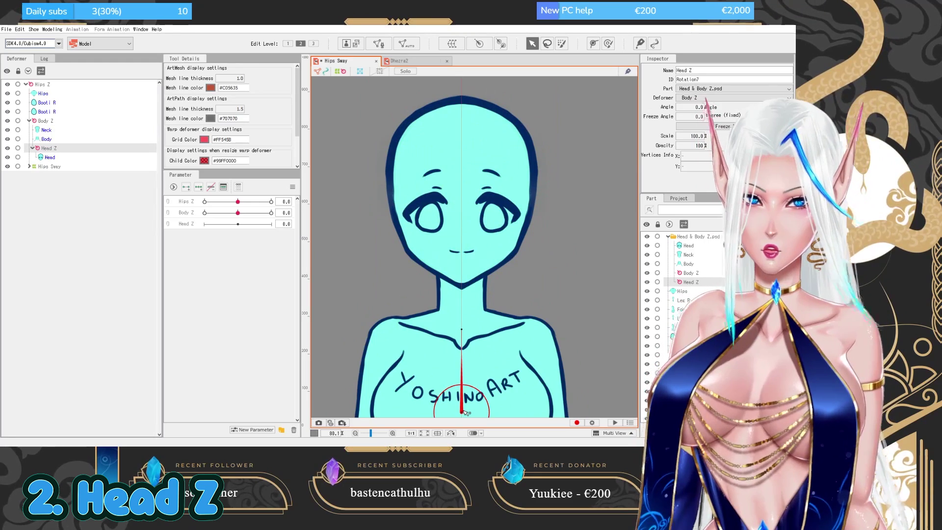
left_click_drag(463, 414, 462, 283)
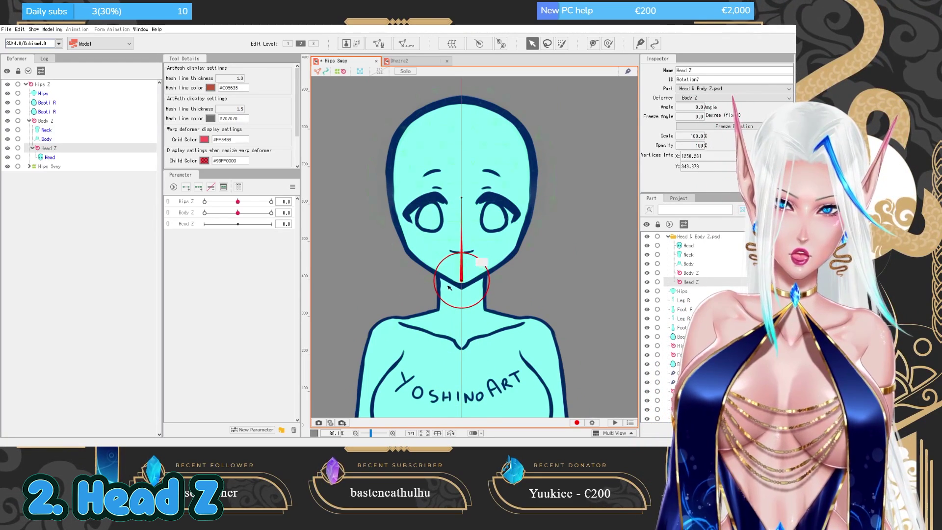
left_click_drag(459, 198, 391, 178)
key("ctrl+z")
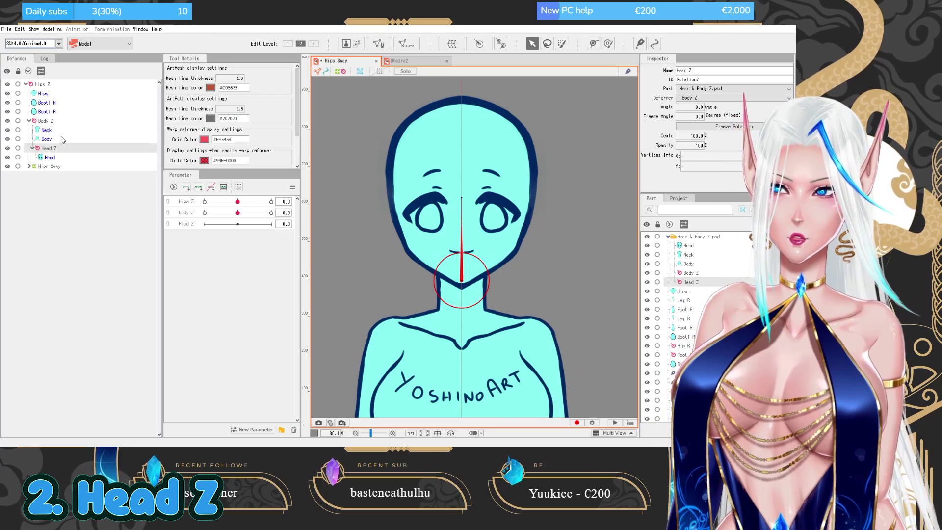
Try nesting the Body mesh under the Head Z deformer, and undo the reparenting.
left_click(57, 140)
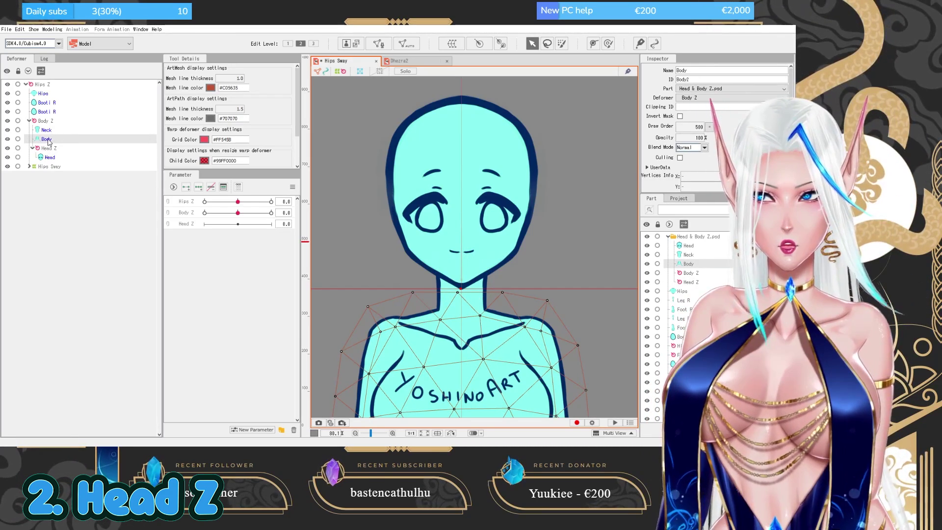
left_click_drag(50, 142, 51, 149)
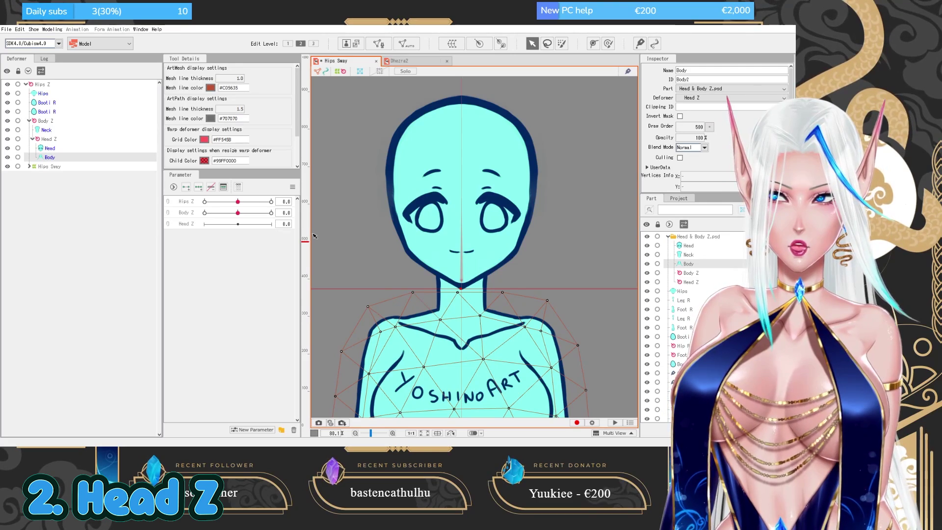
key("ctrl+z")
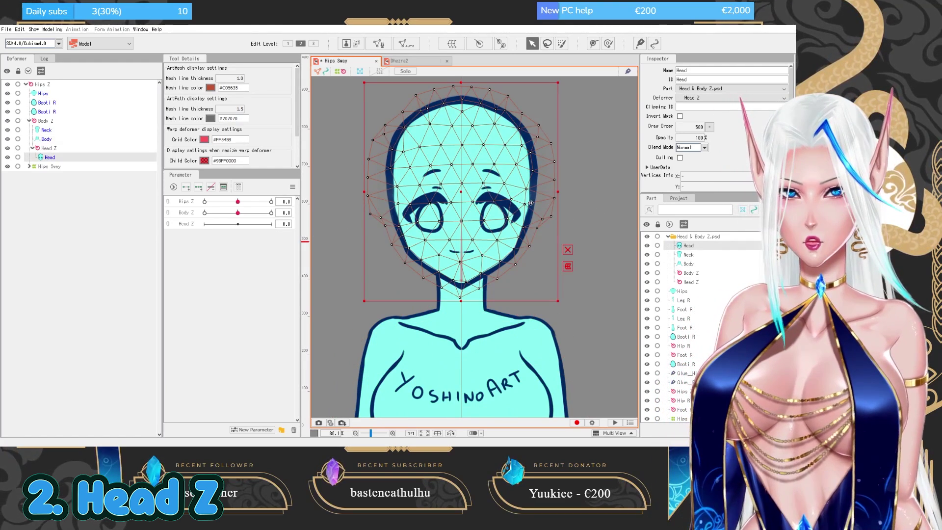
Add three keys on the Head Z parameter for the Head Z deformer, and set its angle to -15 at parameter value -10.
left_click(63, 149)
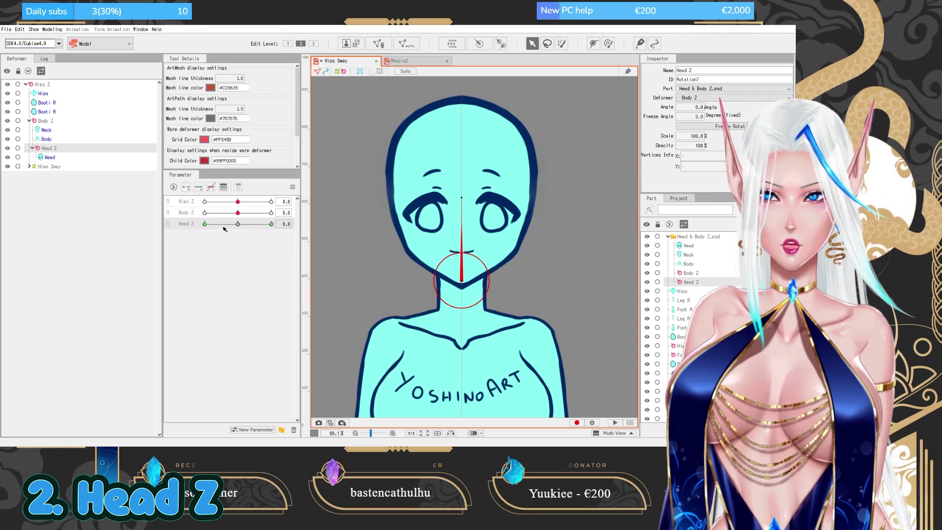
left_click(214, 225)
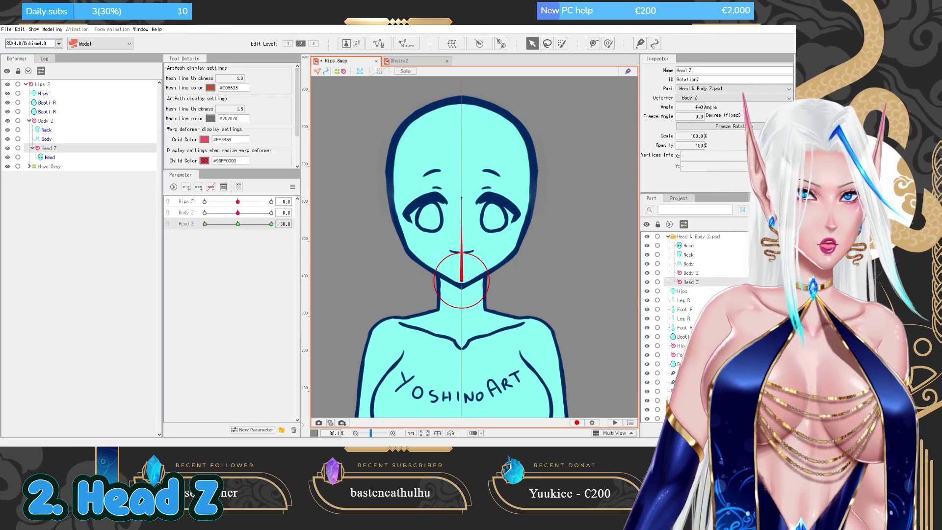
double_click(700, 107)
type("-15")
key("Return")
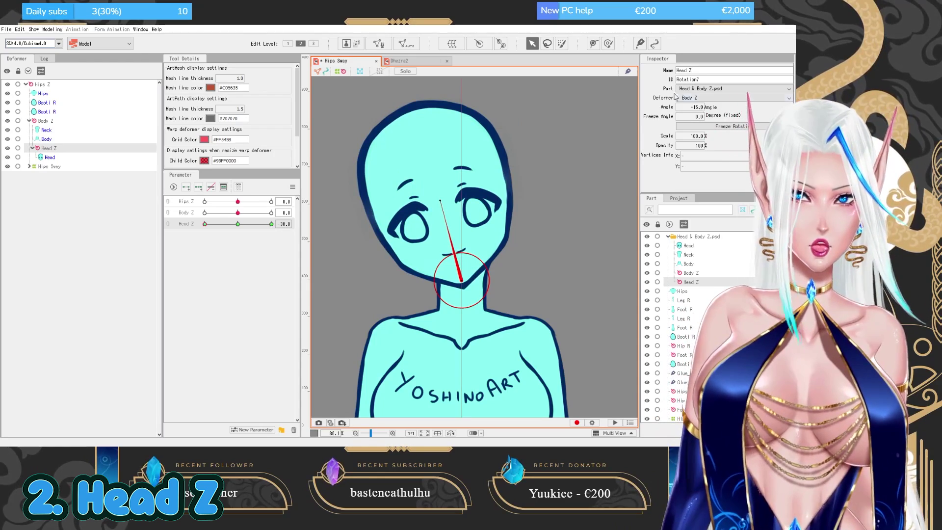
Set the Head Z deformer's angle to 15 at parameter value 10, and return the parameter to 0.
left_click(271, 224)
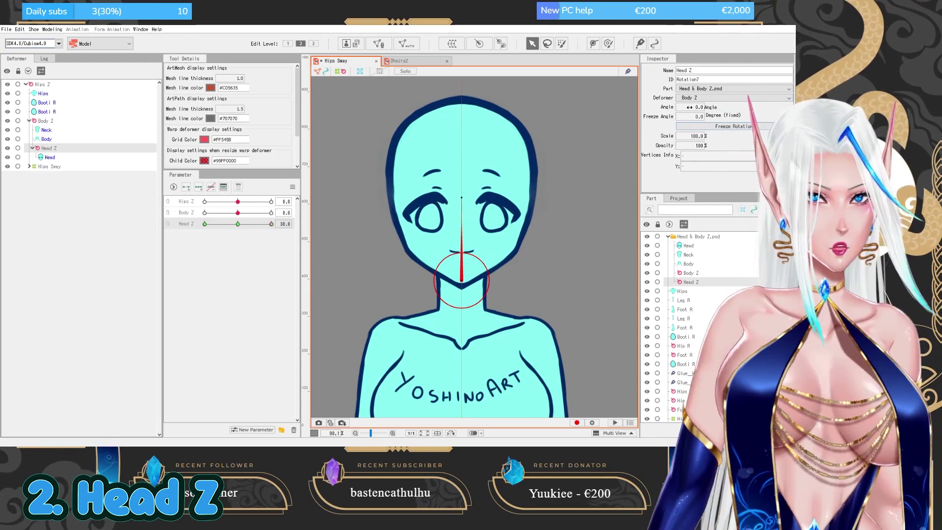
left_click(691, 107)
type("15")
key("Return")
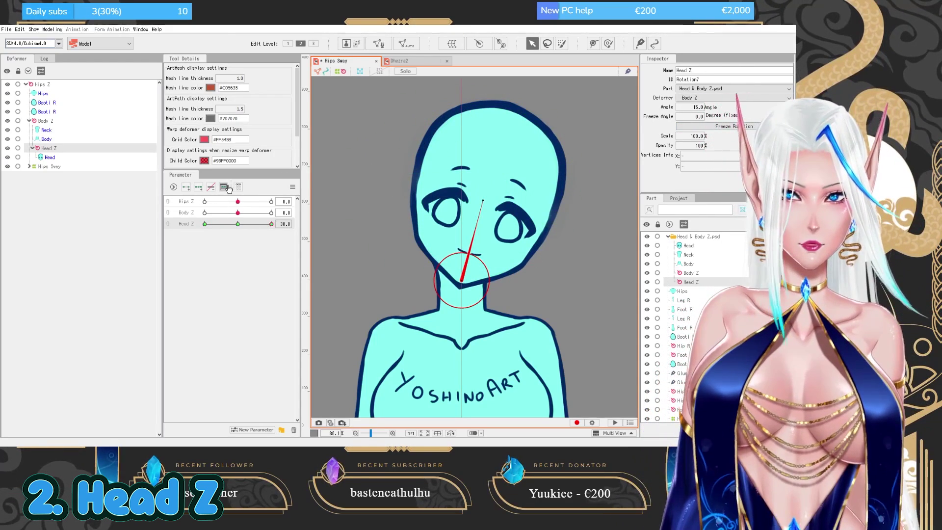
left_click_drag(295, 225, 274, 226)
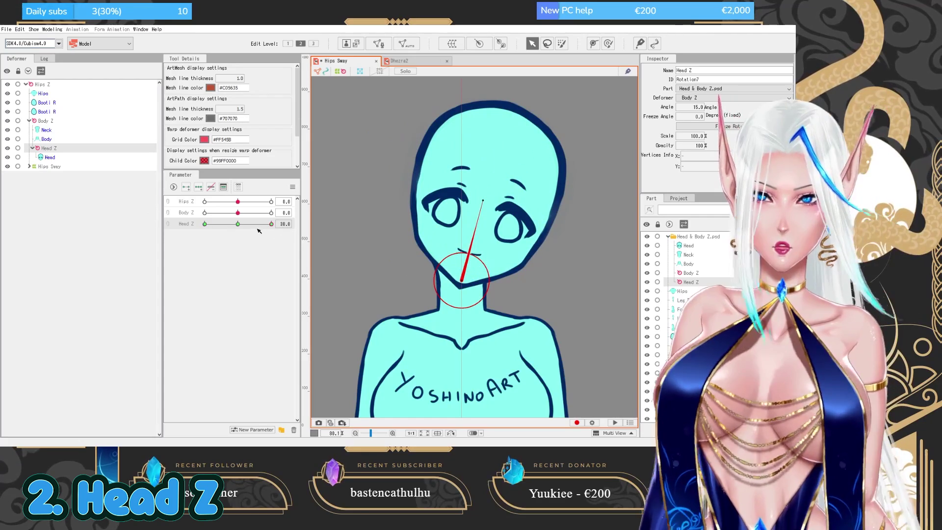
left_click(238, 224)
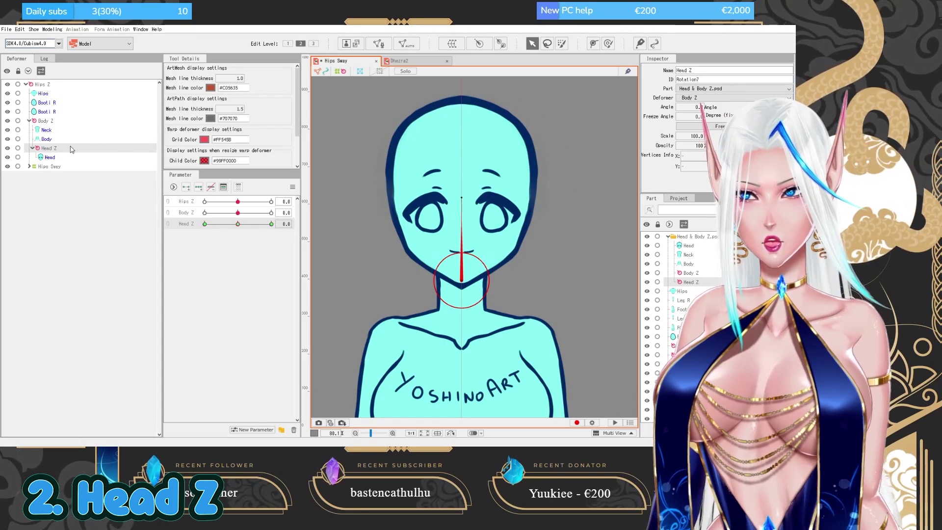
Create a warp deformer named Neck Head Z around the Neck mesh and give it three keys on the Head Z parameter.
left_click(47, 130)
scroll(480, 295, "up", 2)
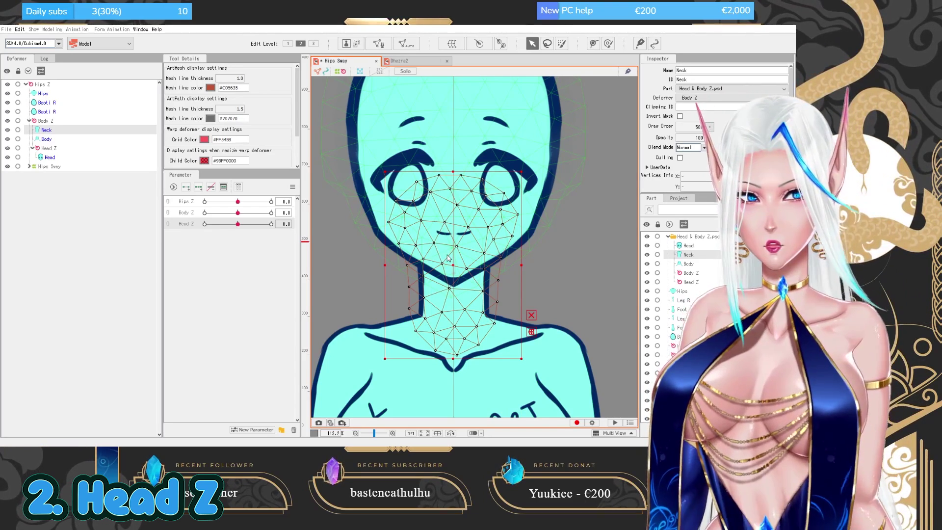
left_click(506, 381)
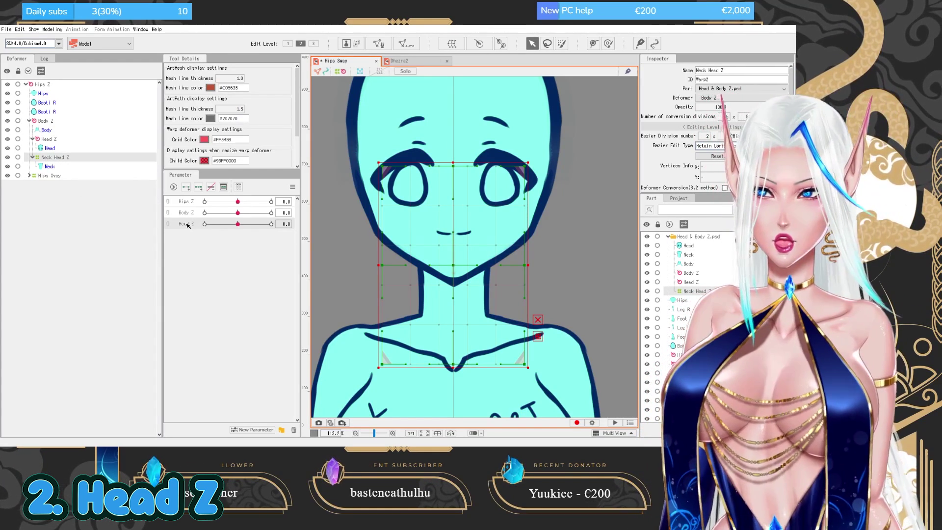
left_click_drag(221, 223, 245, 227)
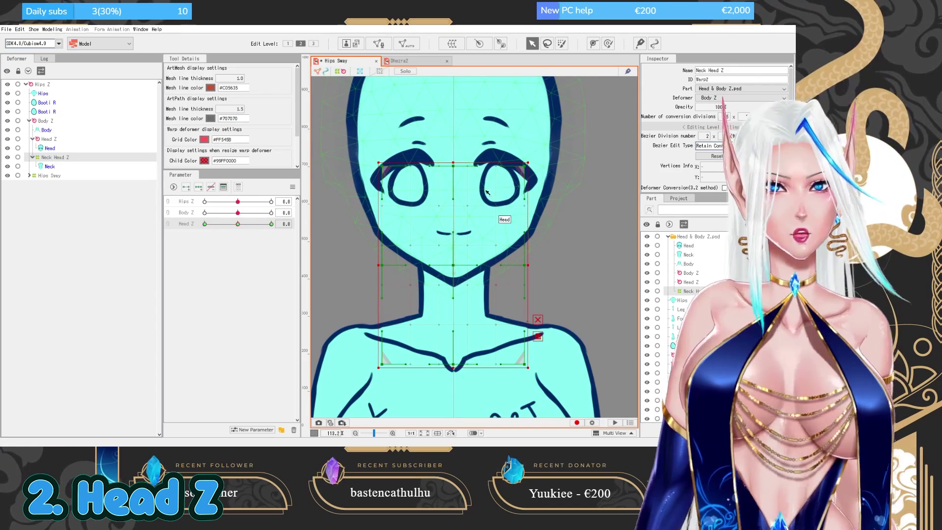
Isolate the Neck mesh and its Neck Head Z deformer in Solo view, and select only the deformer.
left_click(51, 168)
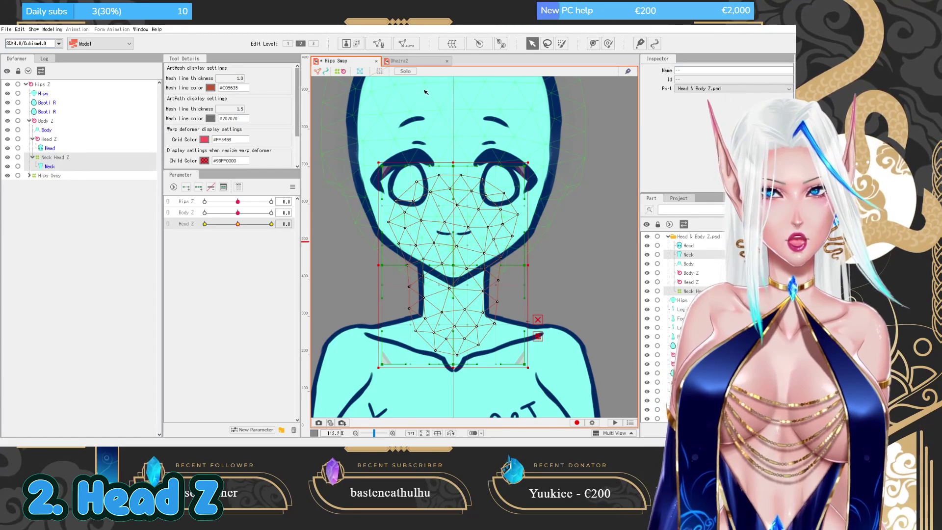
left_click(406, 71)
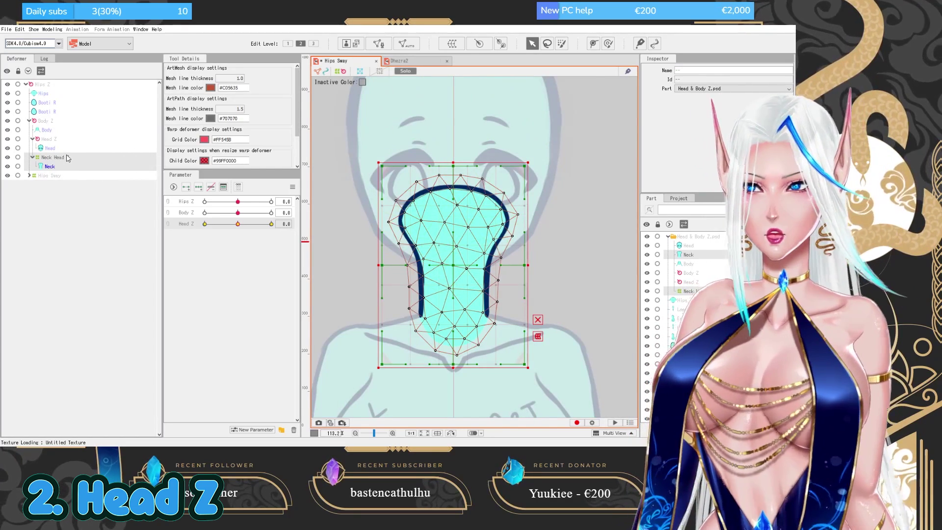
left_click(68, 158)
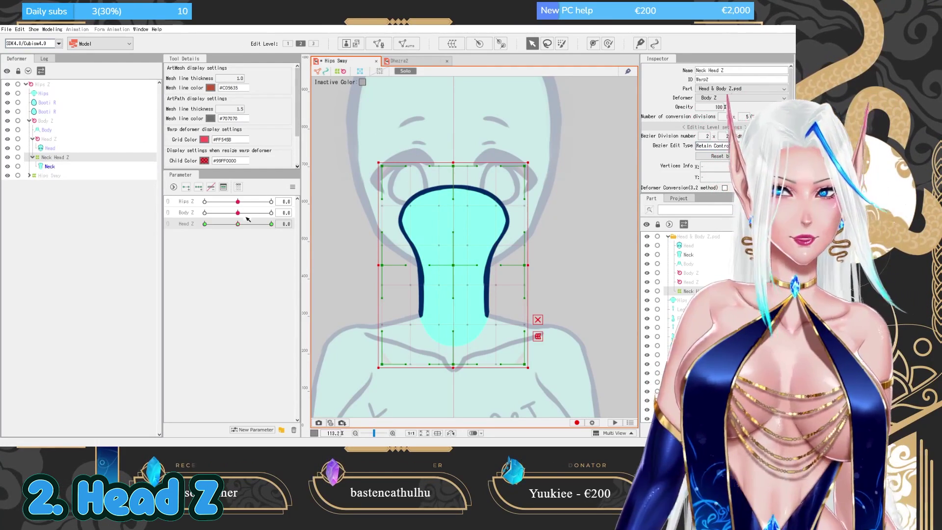
At Head Z -10, rotate and shift the upper part of the Neck Head Z warp to follow the head's tilt.
left_click_drag(238, 223, 205, 223)
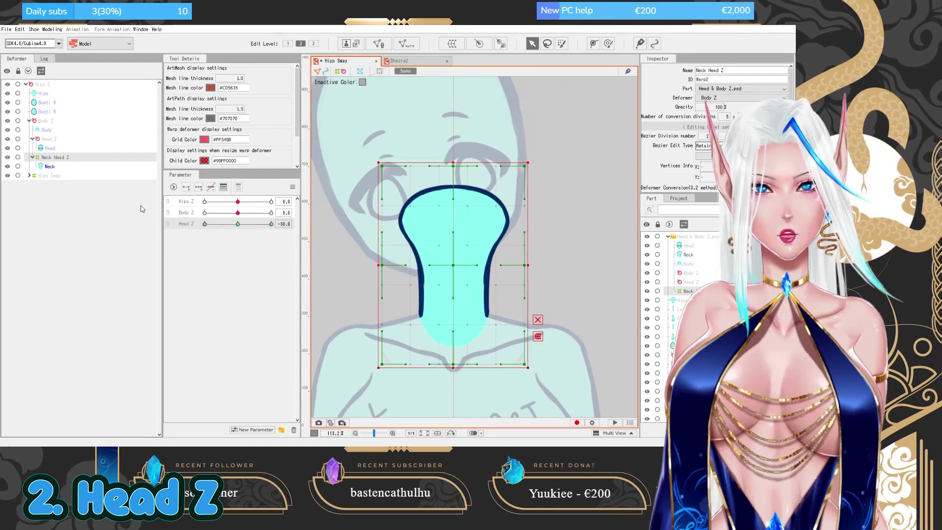
left_click_drag(647, 315, 527, 270)
left_click_drag(338, 137, 571, 299)
left_click_drag(534, 161, 529, 156)
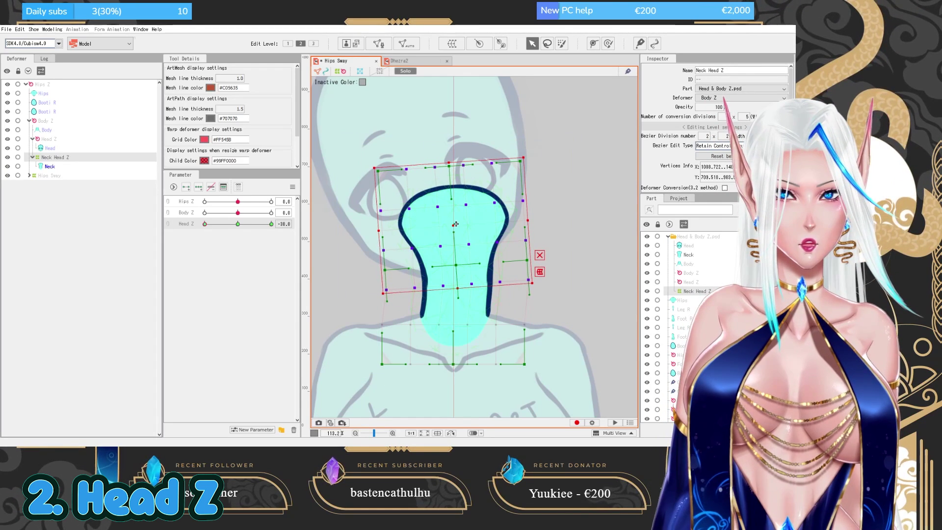
left_click_drag(454, 226, 451, 225)
left_click_drag(325, 151, 581, 276)
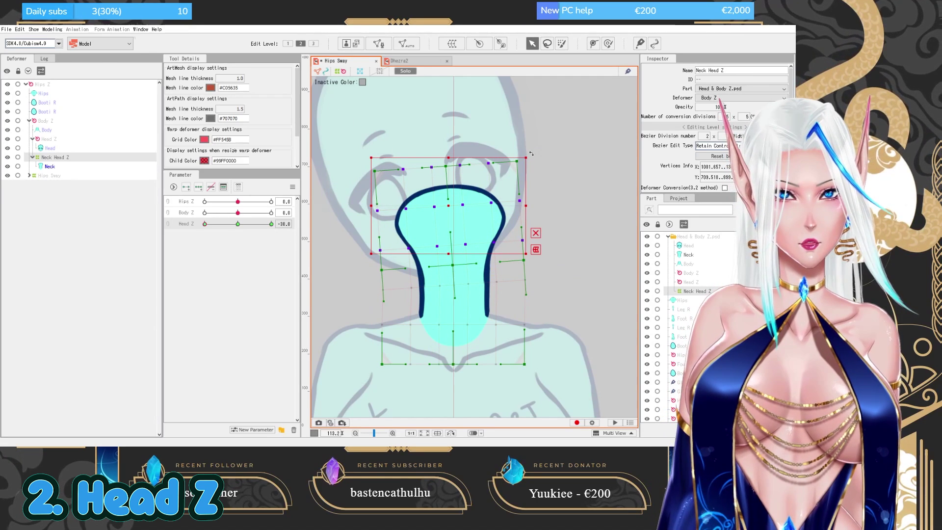
left_click_drag(531, 154, 524, 147)
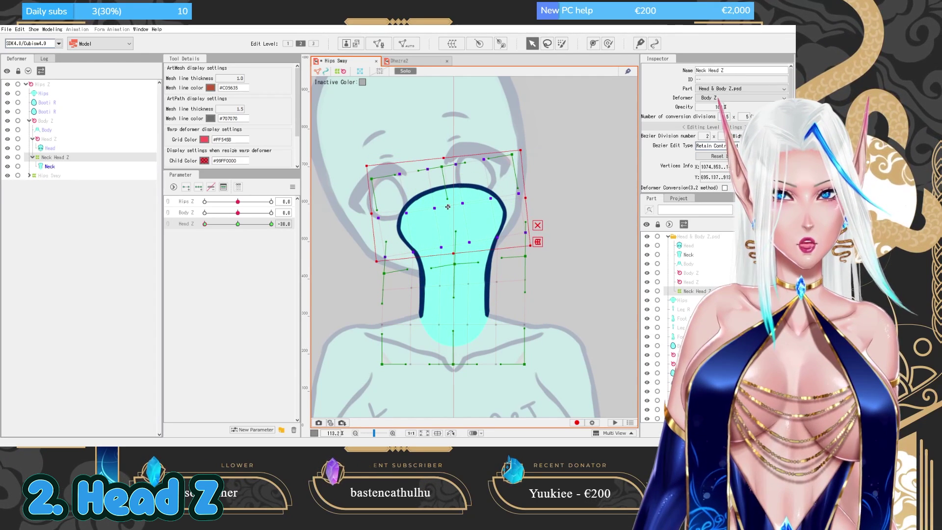
left_click_drag(449, 205, 440, 206)
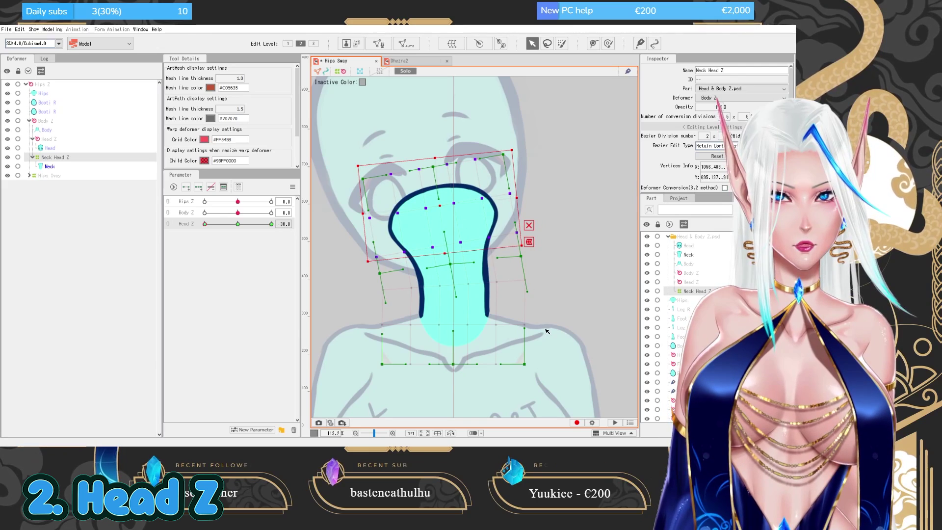
Set the Neck Head Z warp's Bezier edit type to Smooth0 and refine its middle-row and upper-left control points.
left_click(54, 157)
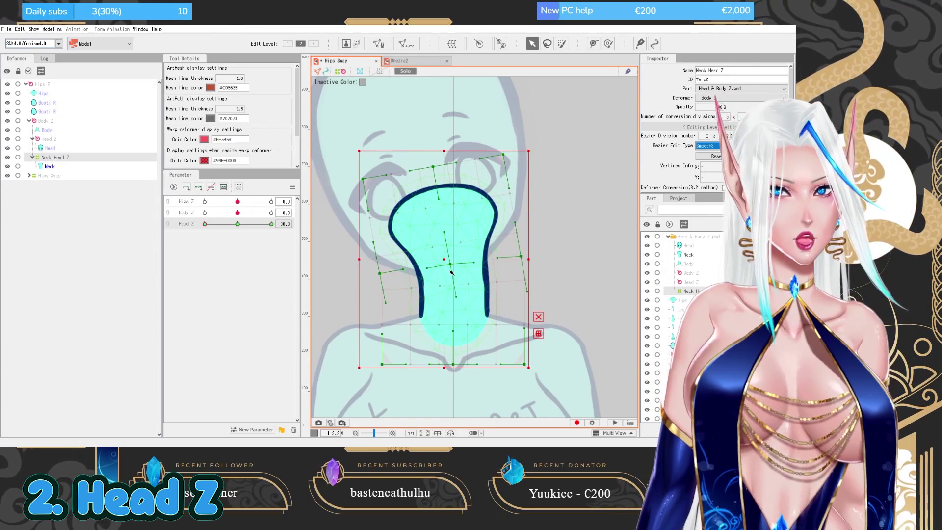
left_click_drag(452, 267, 453, 266)
left_click_drag(383, 275, 379, 280)
left_click_drag(522, 257, 521, 251)
left_click_drag(364, 179, 365, 191)
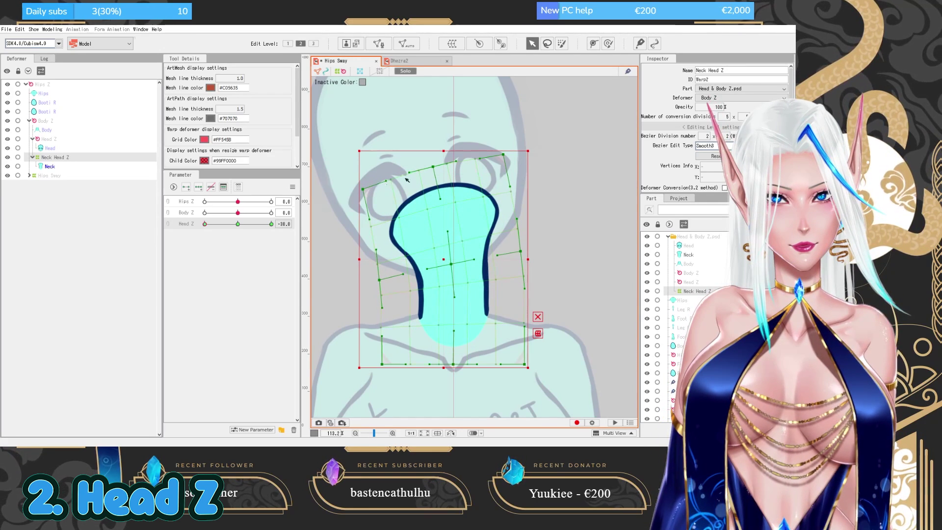
Raise the warp's upper-middle and upper-right control points, lower its bottom-right one slightly, and leave Solo view.
left_click_drag(434, 167, 431, 163)
left_click_drag(508, 160, 503, 145)
left_click_drag(430, 163, 430, 162)
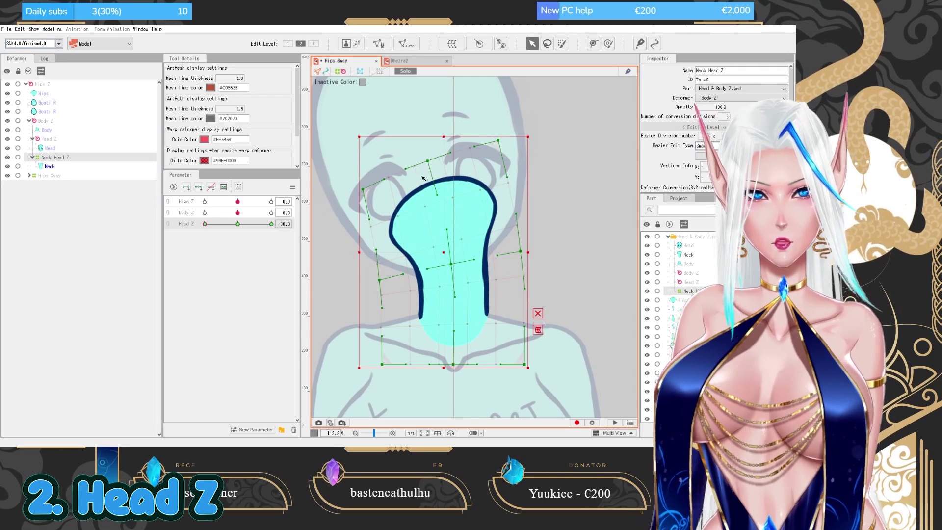
left_click_drag(525, 363, 524, 370)
left_click_drag(204, 224, 185, 218)
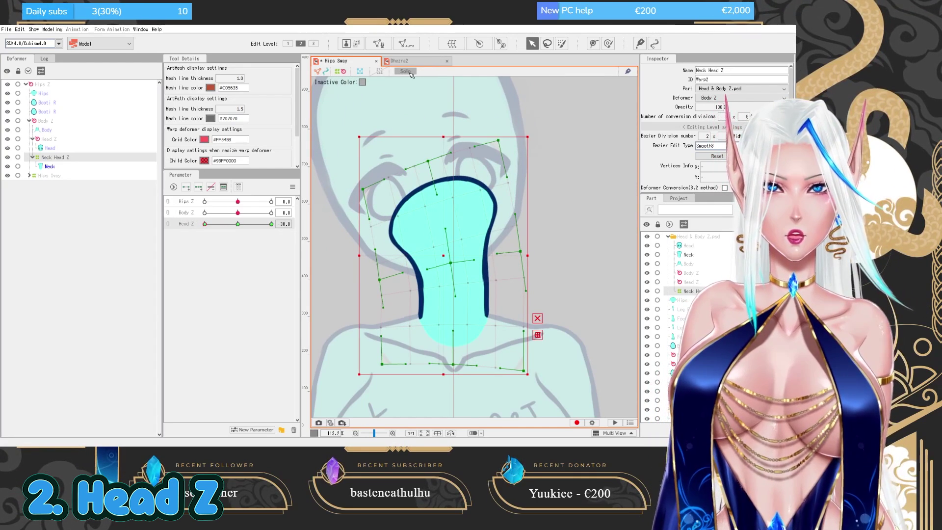
left_click(411, 73)
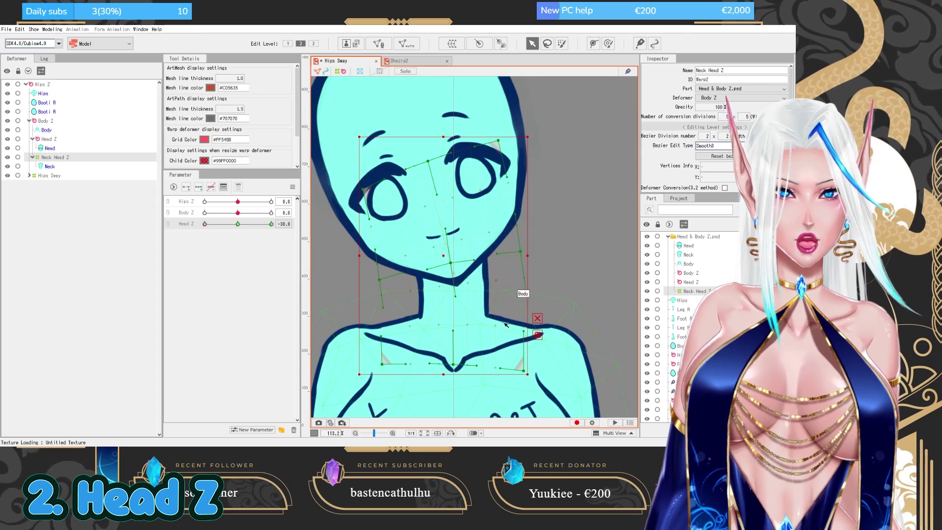
Reflect the Neck Head Z warp's motion to the opposite side of Head Z, deselect it and check the head tilt.
left_click(292, 192)
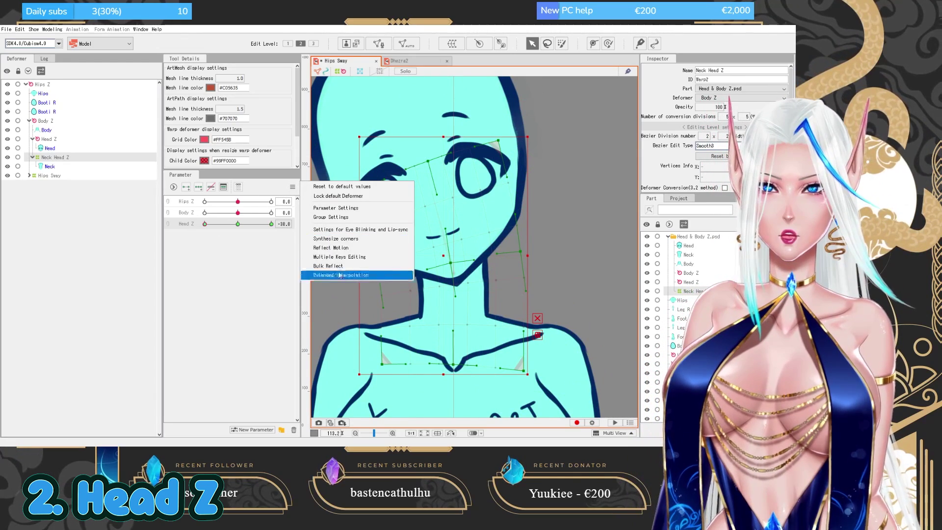
left_click(349, 249)
scroll(397, 221, "down", 2)
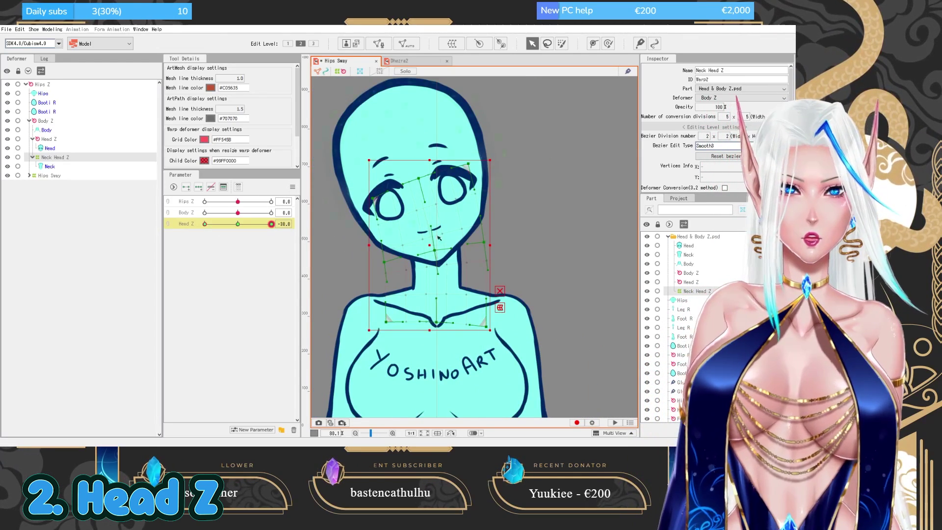
scroll(485, 285, "down", 2)
left_click(490, 279)
mouse_move(271, 224)
left_mouse_down()
mouse_move(211, 224)
mouse_move(275, 225)
left_mouse_up()
Open the Physics/Scene Blending Settings and bring up the preview's cursor tracking settings.
left_click(52, 29)
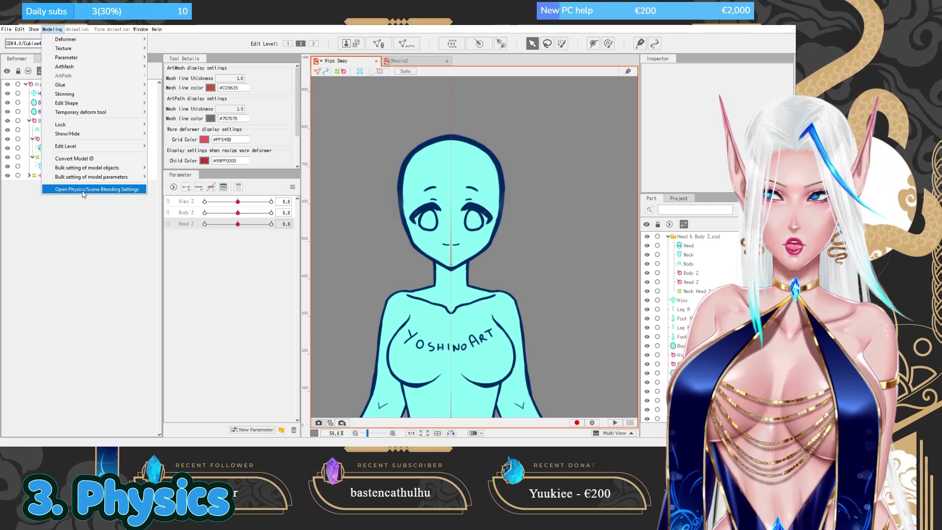
left_click(90, 192)
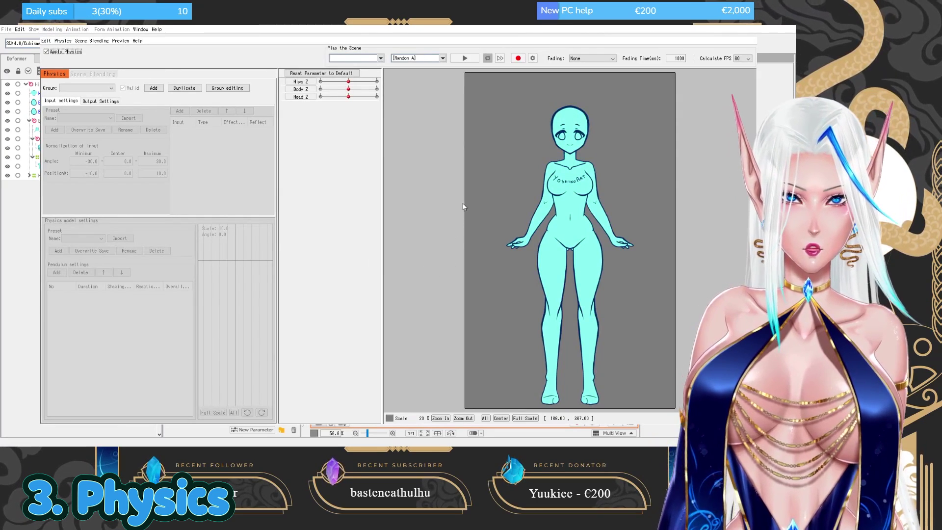
left_click(120, 40)
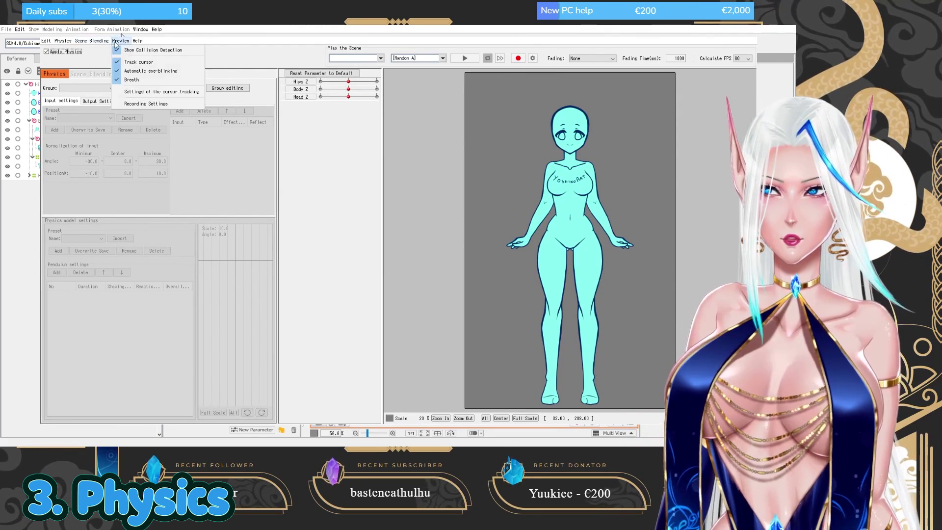
left_click(139, 94)
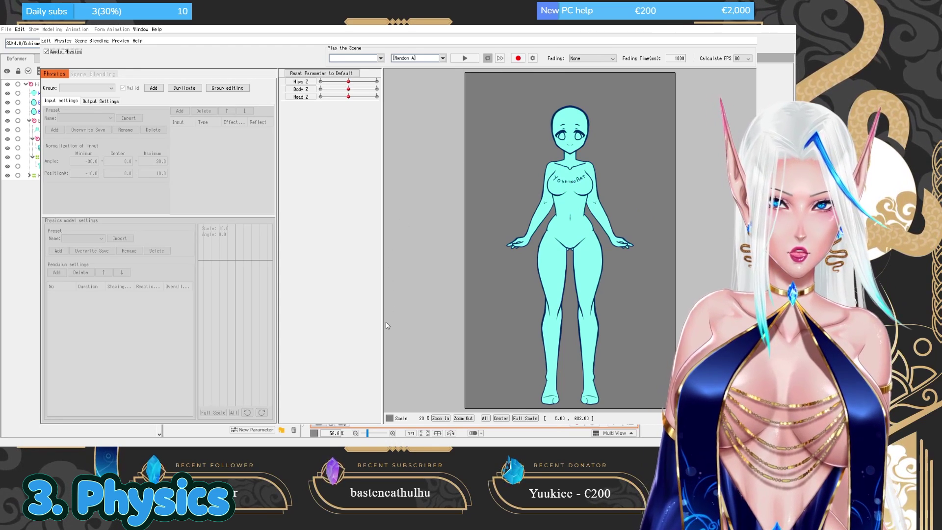
left_click_drag(609, 341, 566, 279)
scroll(612, 196, "up", 2)
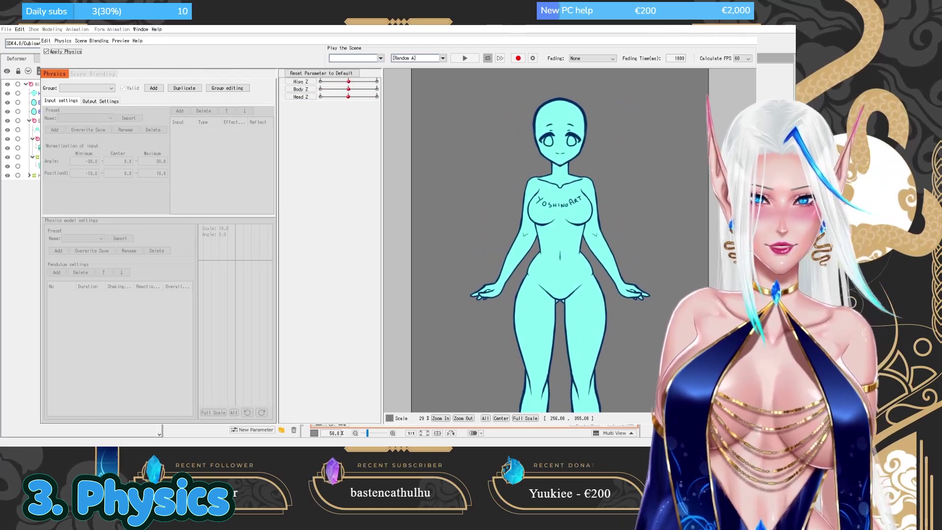
left_click(101, 41)
mouse_move(121, 42)
left_click(147, 93)
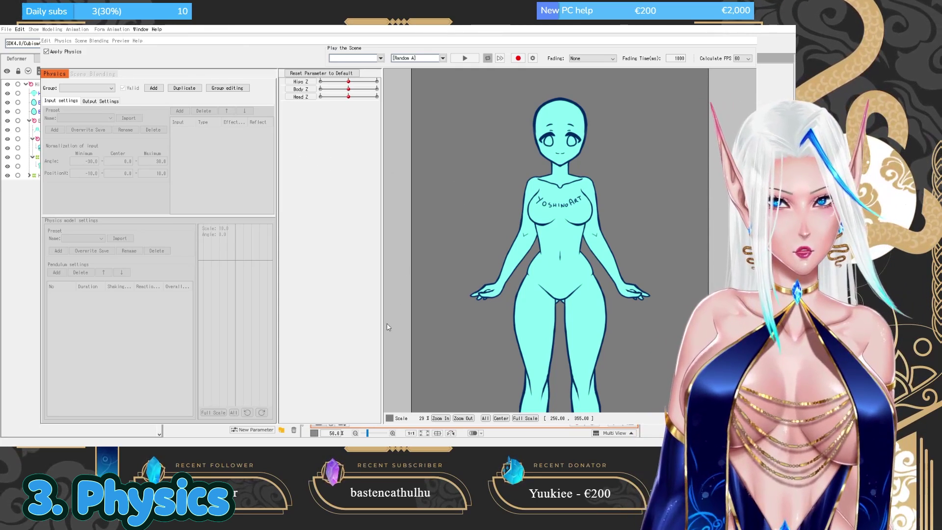
Test the cursor tracking on the model in the physics preview and examine its head and body up close.
left_click_drag(511, 186, 526, 166)
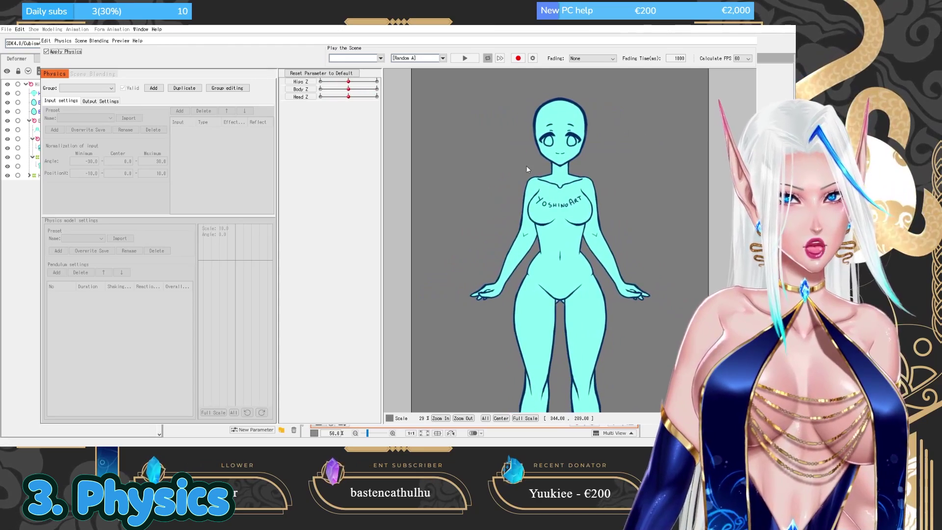
scroll(527, 166, "down", 2)
left_click_drag(522, 131, 474, 290)
scroll(556, 129, "up", 2)
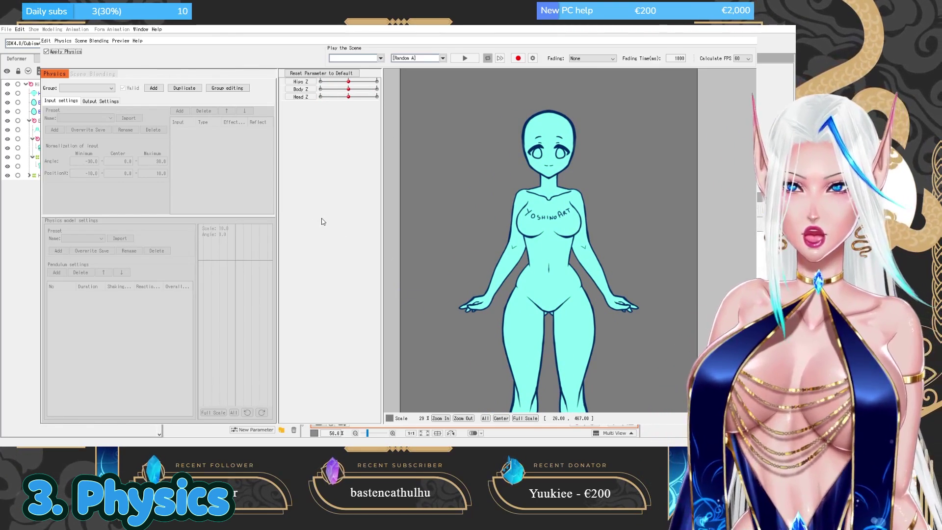
mouse_move(349, 81)
left_mouse_down()
mouse_move(320, 84)
mouse_move(353, 82)
mouse_move(345, 97)
left_mouse_up()
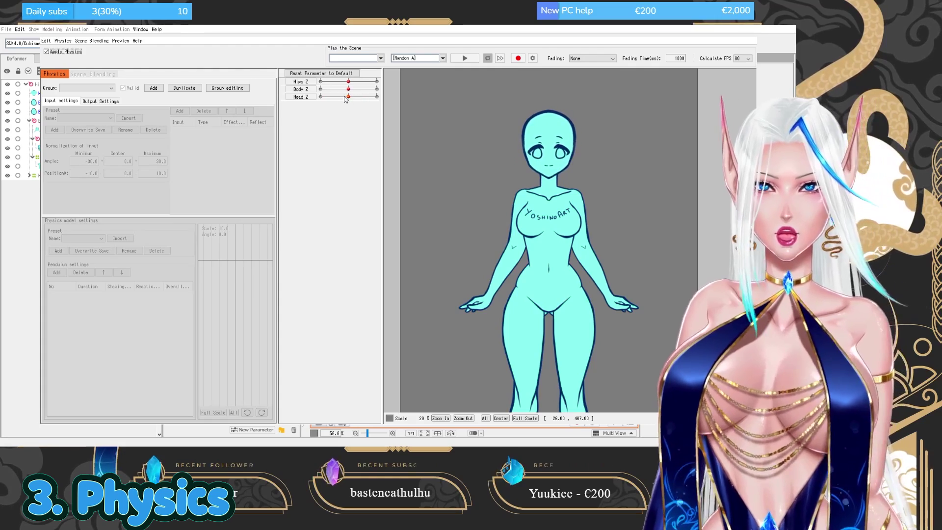
left_click_drag(454, 183, 567, 221)
scroll(567, 177, "down", 3)
scroll(566, 177, "up", 3)
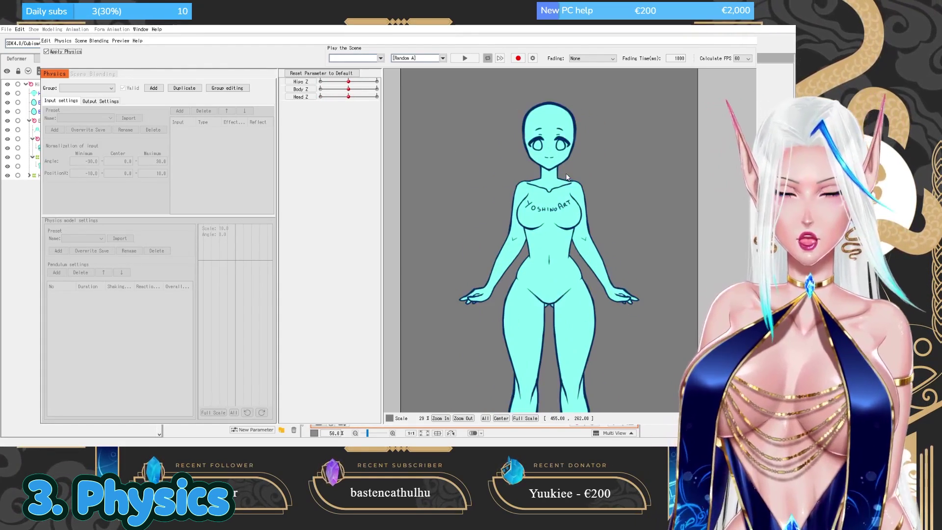
scroll(557, 143, "up", 3)
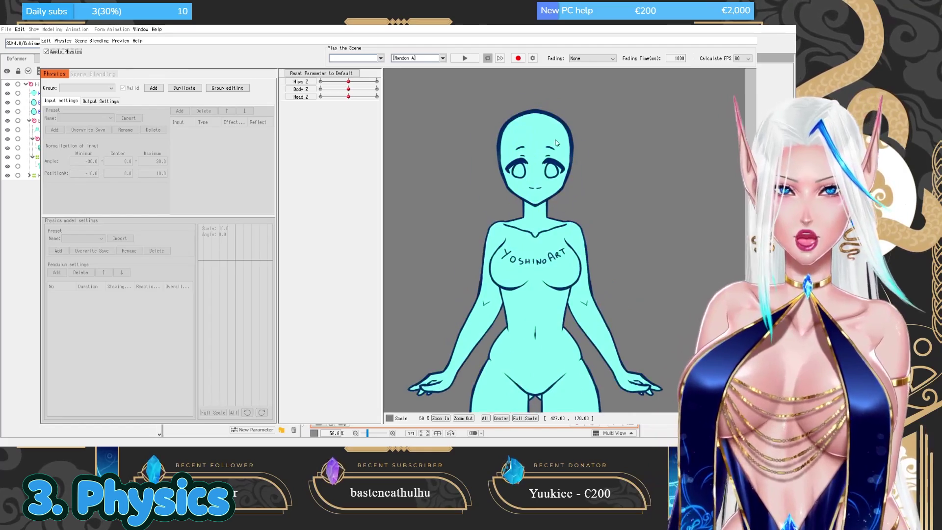
scroll(557, 142, "up", 3)
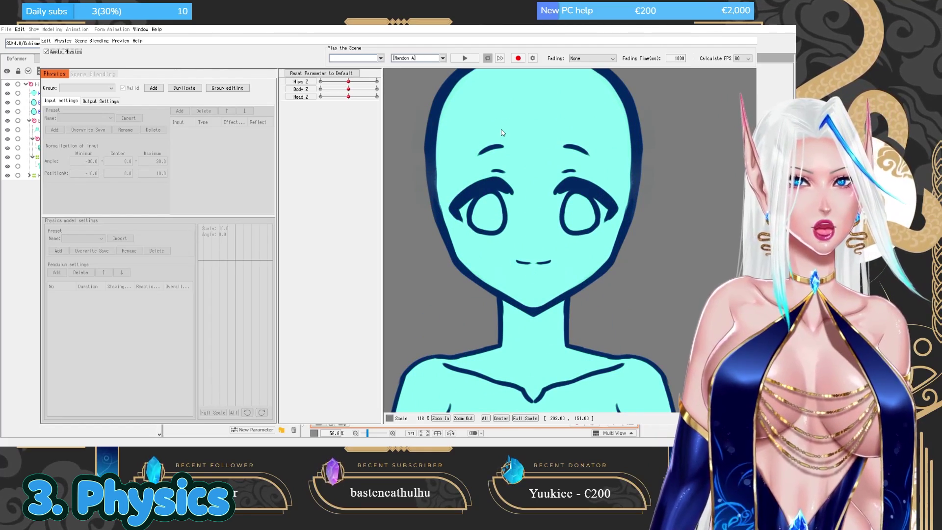